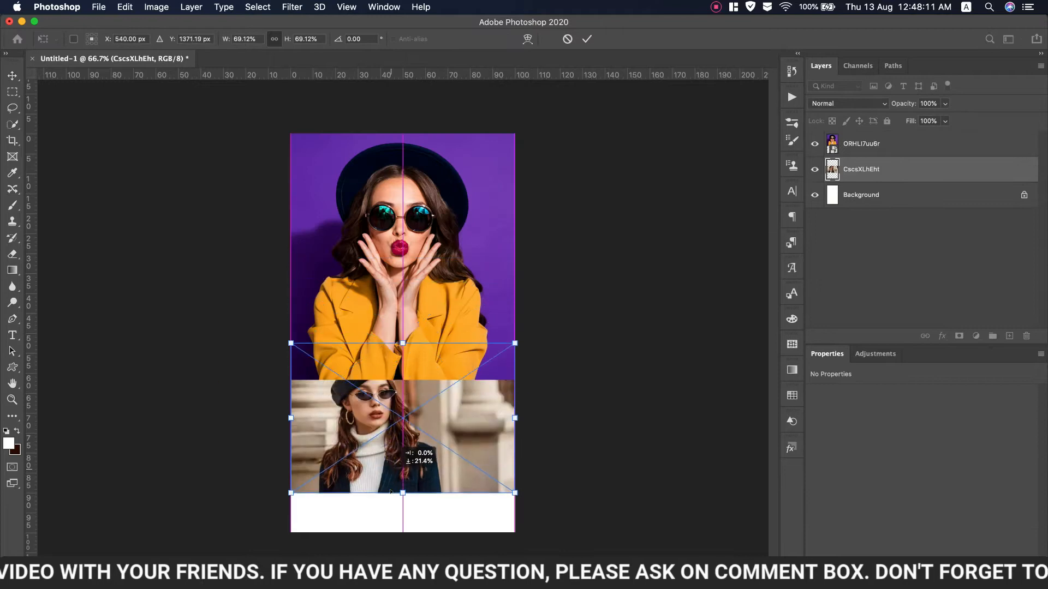
# Flip the lower photo horizontally, scaled to about 92% and positioned to fill the canvas area below the upper photo
pyautogui.moveTo(508, 531); pyautogui.dragTo(536, 558)
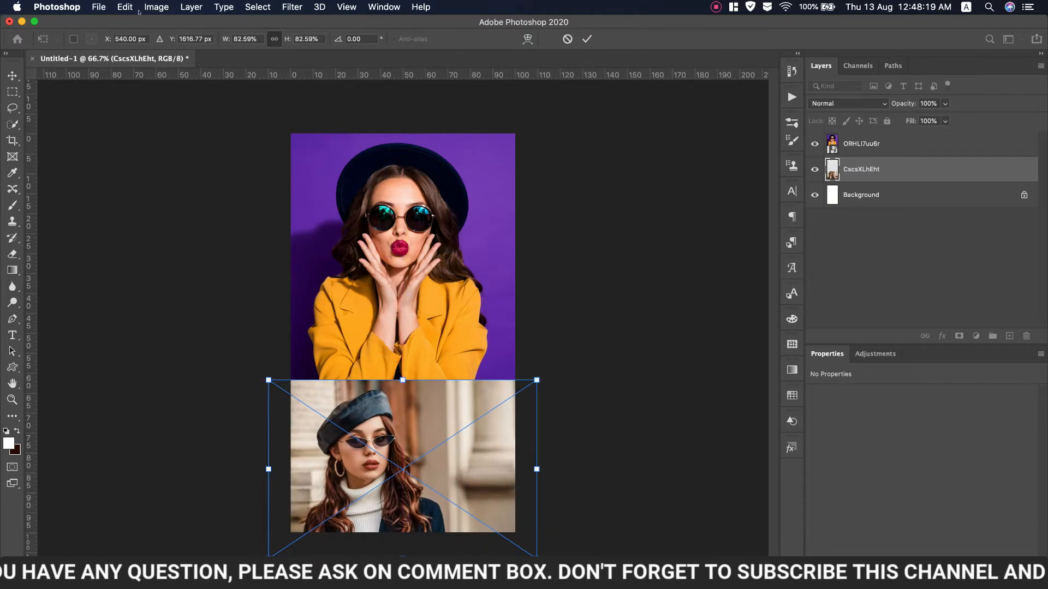
pyautogui.click(129, 8)
pyautogui.moveTo(164, 296)
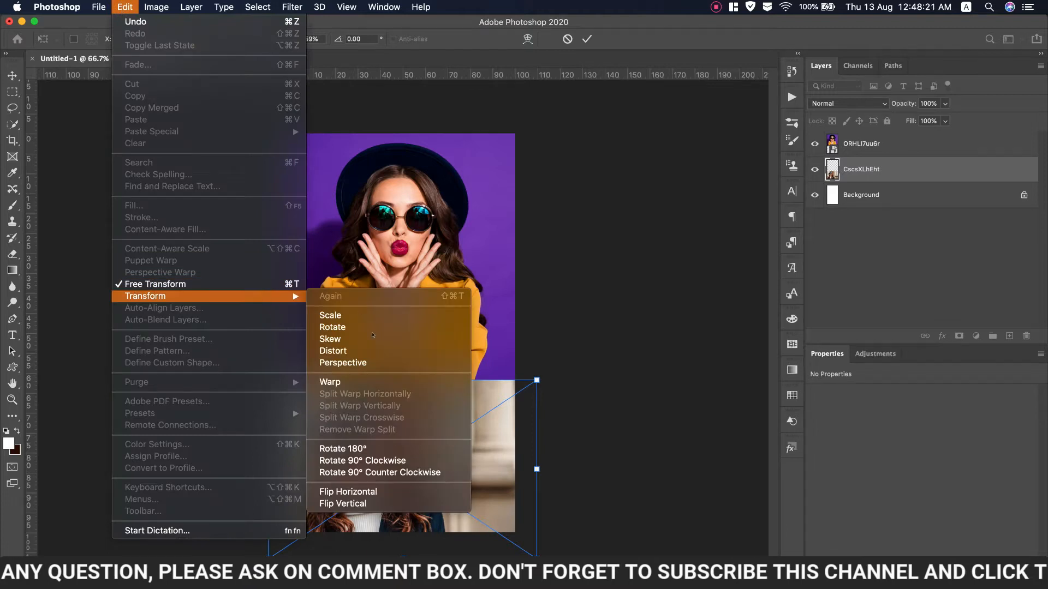
pyautogui.click(371, 491)
pyautogui.moveTo(542, 385); pyautogui.dragTo(568, 376)
pyautogui.moveTo(487, 461); pyautogui.dragTo(440, 461)
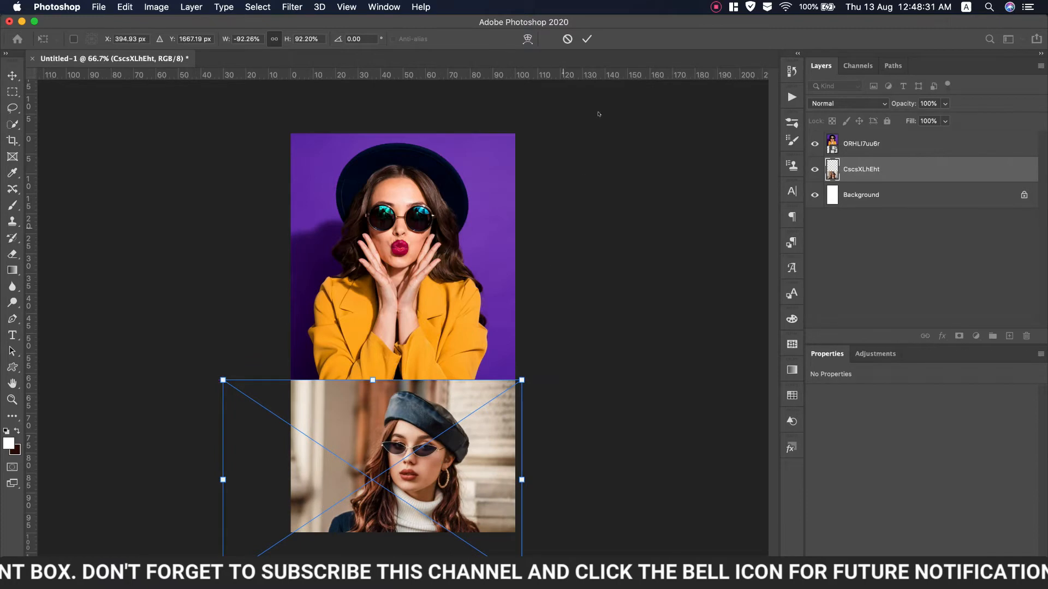
pyautogui.click(587, 39)
# Add a Black & White adjustment layer above both photos with Reds at about 41
pyautogui.click(900, 143)
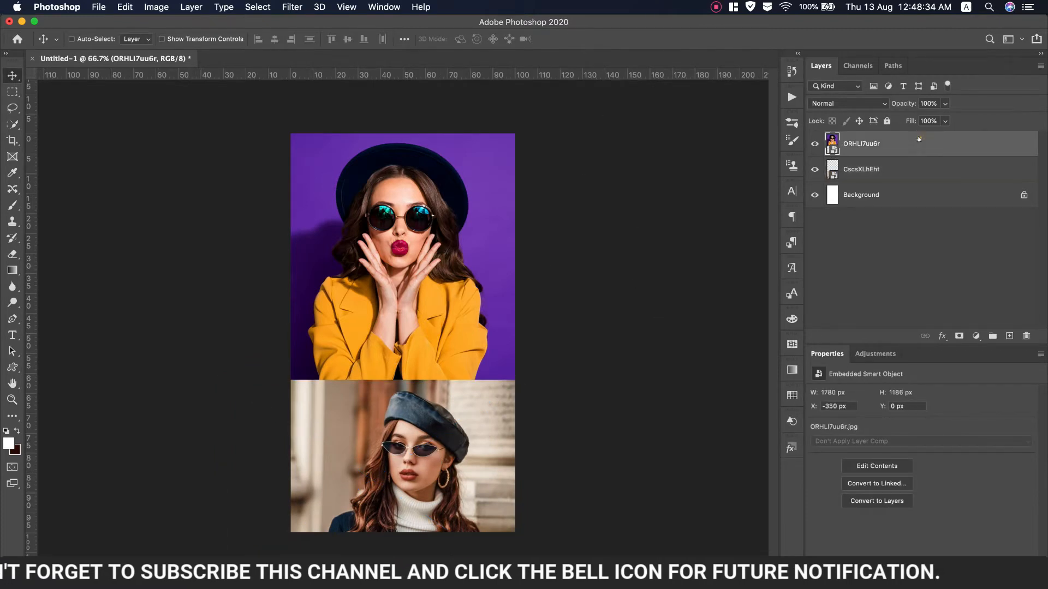
pyautogui.click(976, 335)
pyautogui.click(975, 471)
pyautogui.moveTo(916, 440)
pyautogui.mouseDown()
pyautogui.moveTo(905, 440)
pyautogui.moveTo(917, 441)
pyautogui.mouseUp()
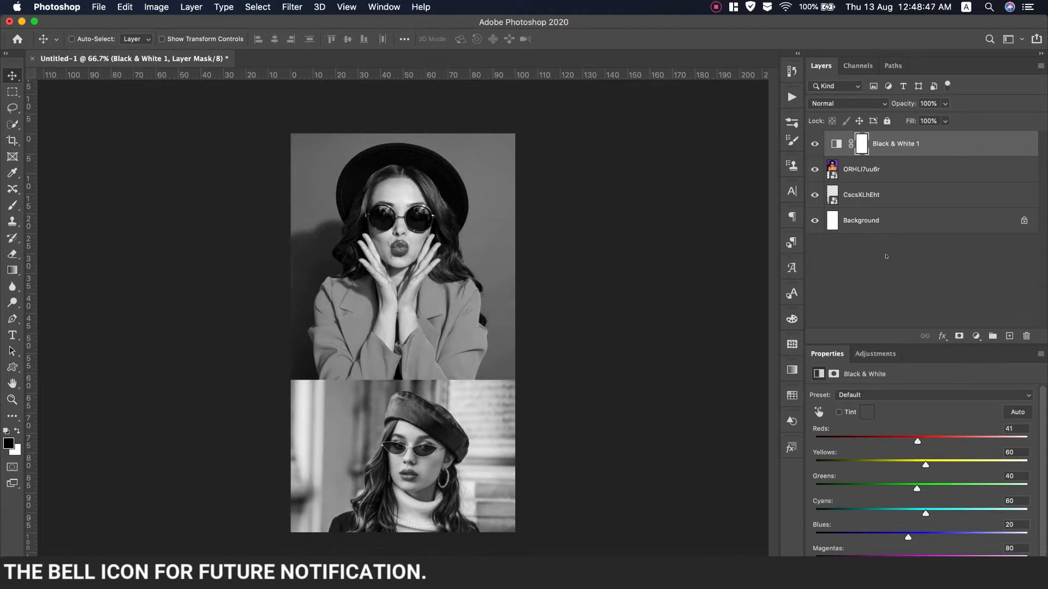
# Add a Solid Color fill layer in red ff0000 above the Black & White adjustment
pyautogui.click(975, 336)
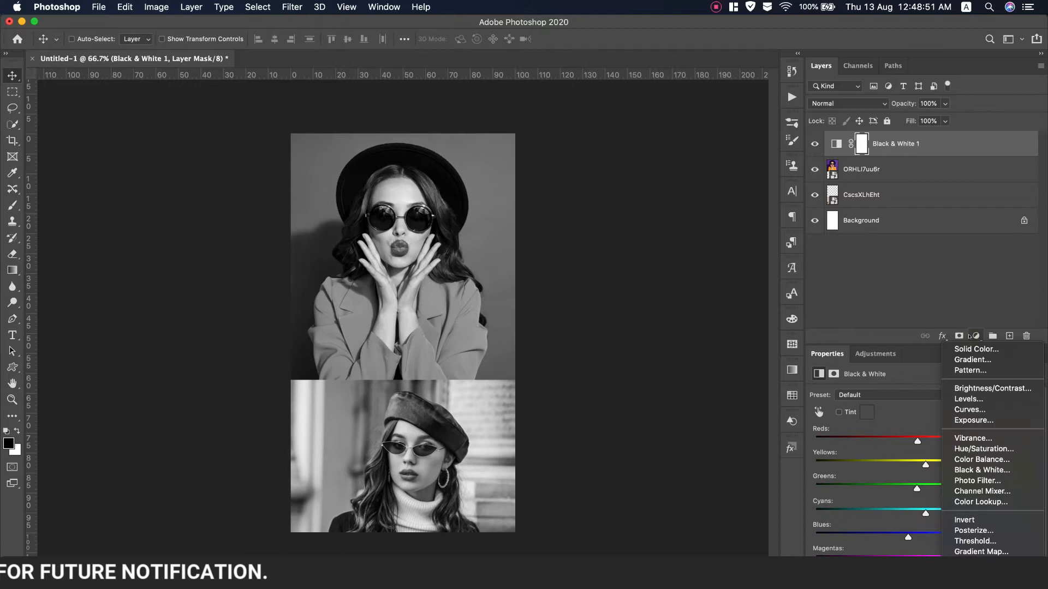
pyautogui.click(976, 349)
pyautogui.write('ff0000')
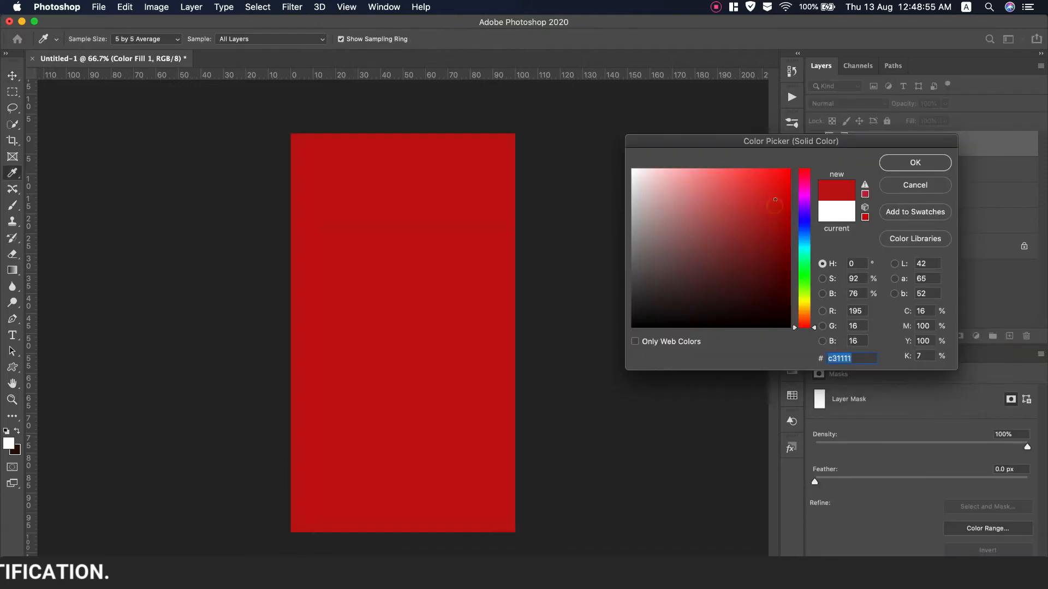
pyautogui.click(915, 162)
pyautogui.press('v')
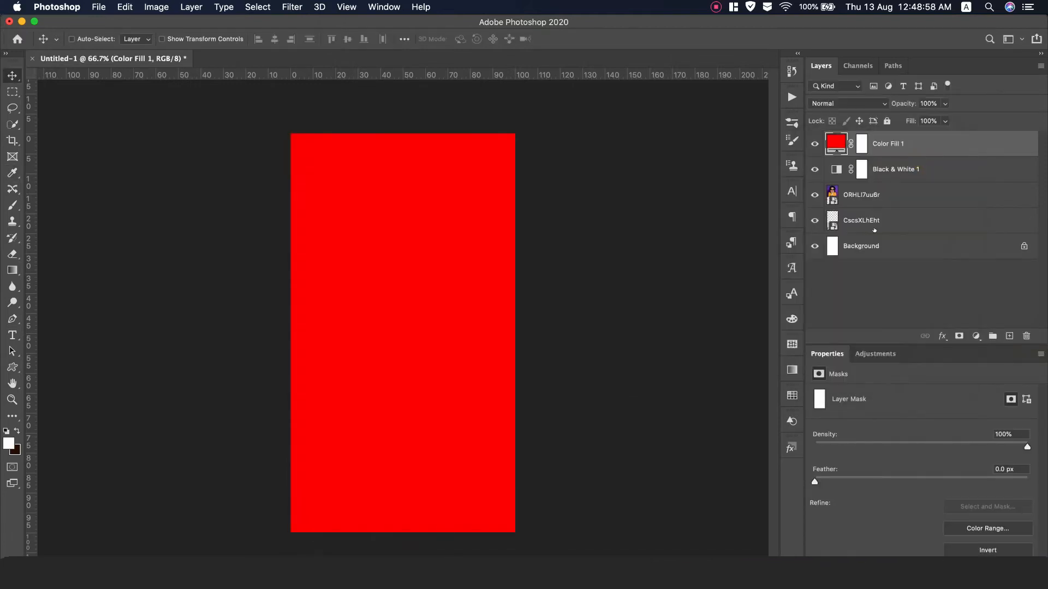
# Replace the red fill's mask with one matching the upper photo's area and set its blend mode to Color Burn
pyautogui.rightClick(861, 143)
pyautogui.click(898, 167)
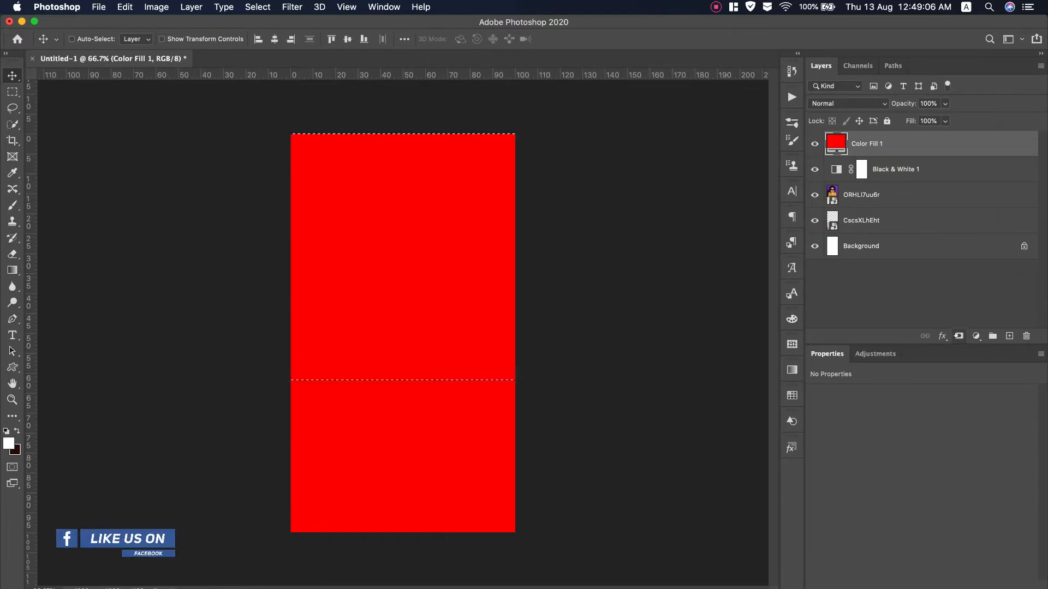
pyautogui.click(957, 336)
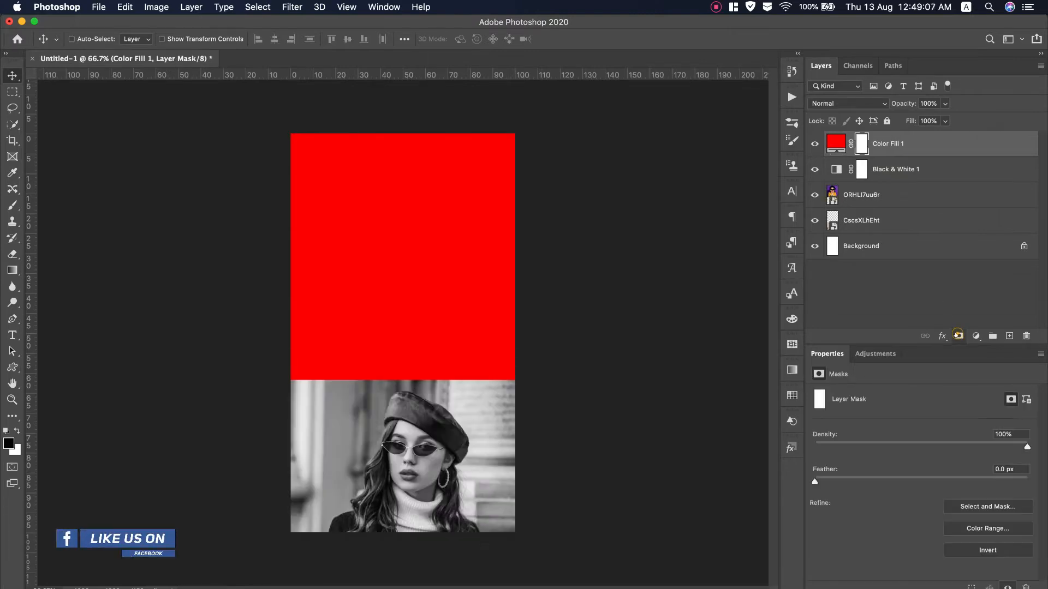
pyautogui.click(867, 103)
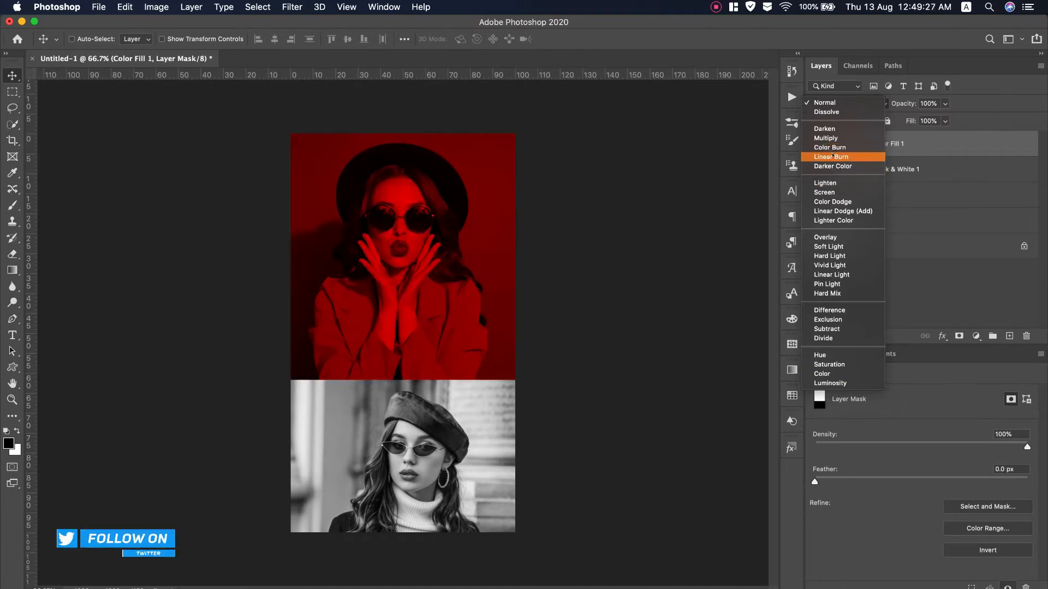
pyautogui.click(833, 148)
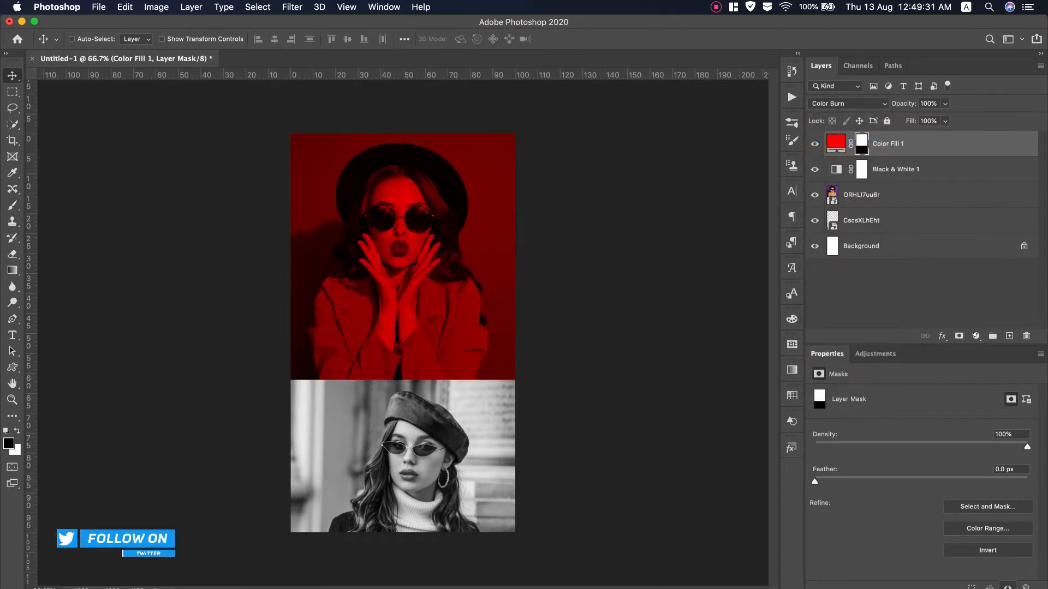
# Add a second Solid Color fill layer in a very dark grey above the red fill
pyautogui.click(975, 335)
pyautogui.click(961, 348)
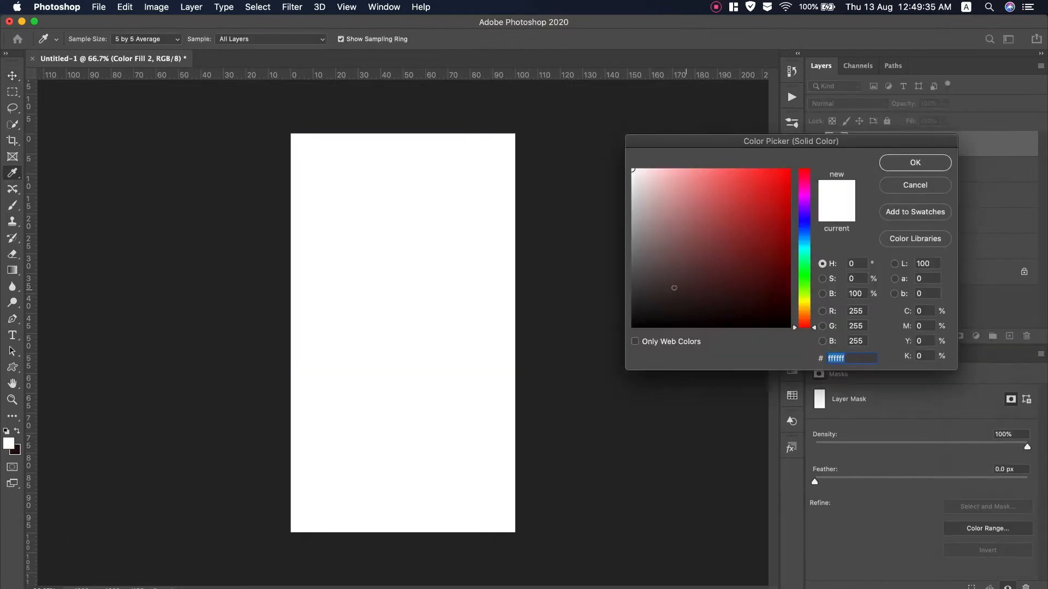
pyautogui.click(674, 288)
pyautogui.click(915, 162)
# Replace the dark grey fill's mask with one made from the lower photo's area
pyautogui.rightClick(862, 144)
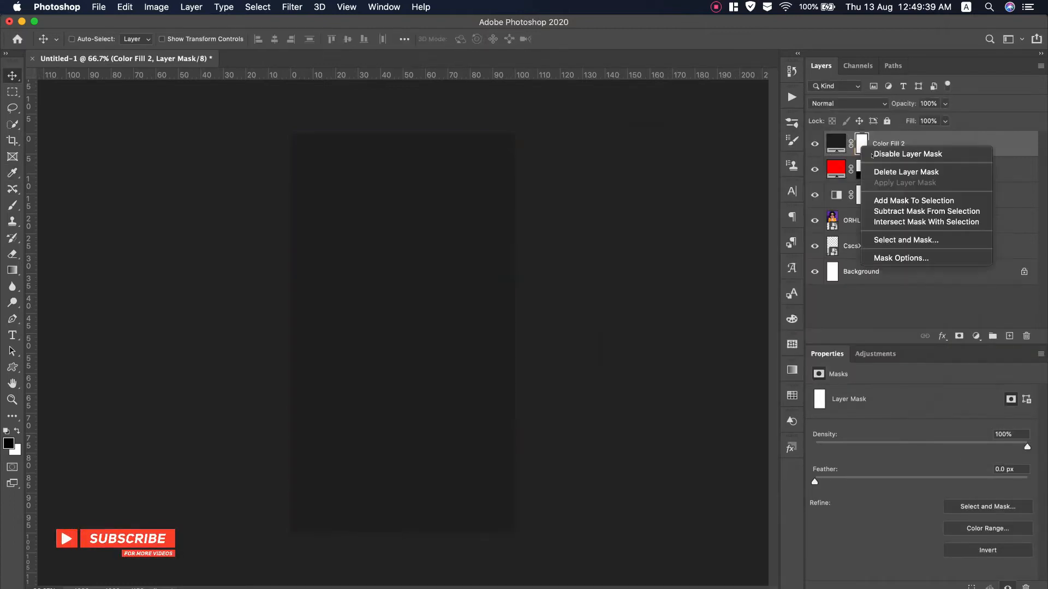
pyautogui.click(884, 172)
pyautogui.keyDown('super'); pyautogui.click(830, 246); pyautogui.keyUp('super')
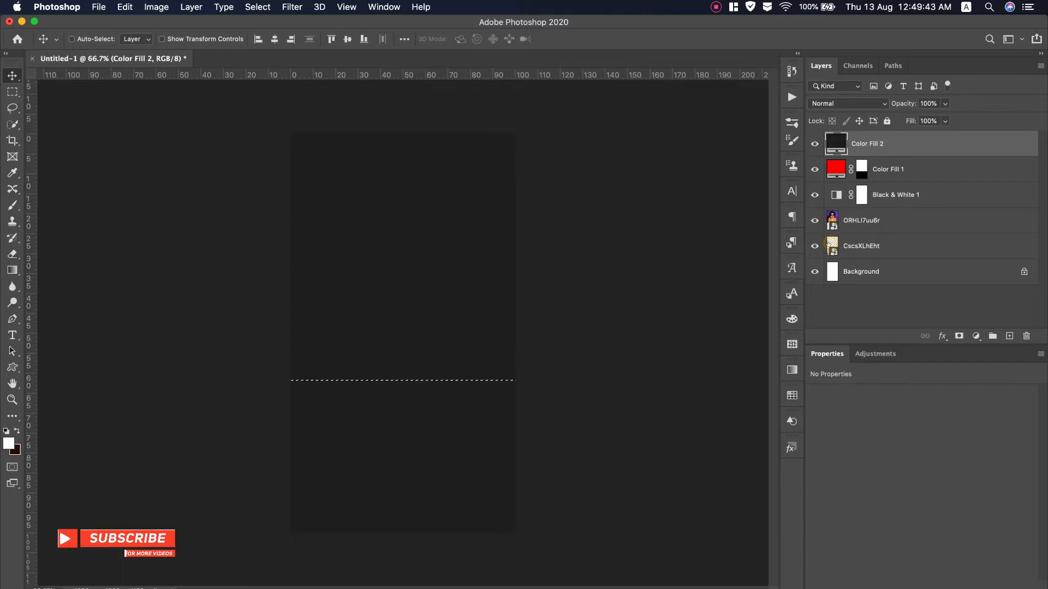
pyautogui.click(959, 336)
# Set the dark grey fill layer to Multiply with 53% opacity
pyautogui.click(851, 103)
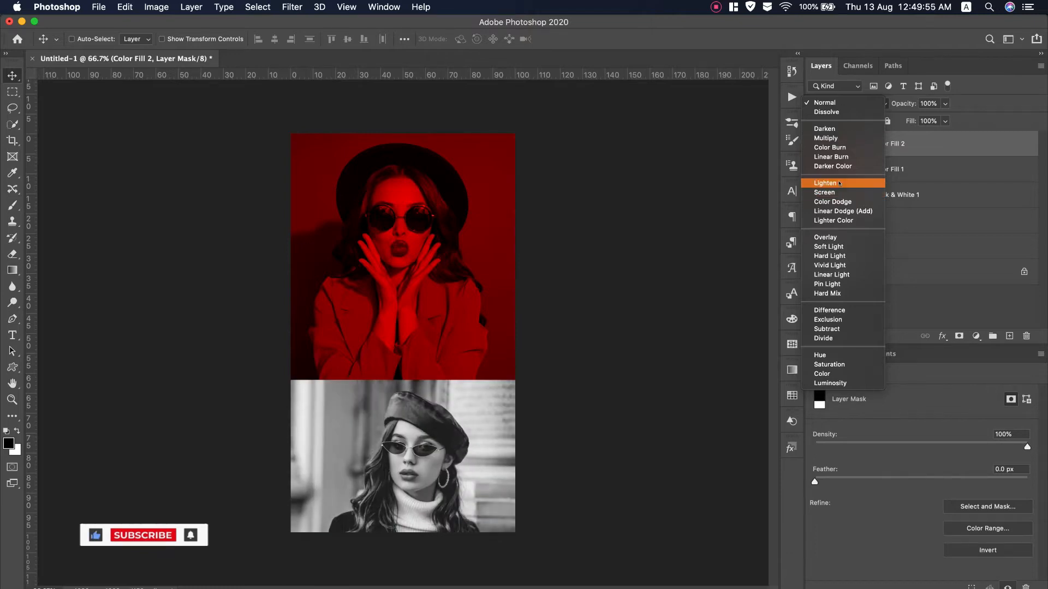
pyautogui.click(835, 138)
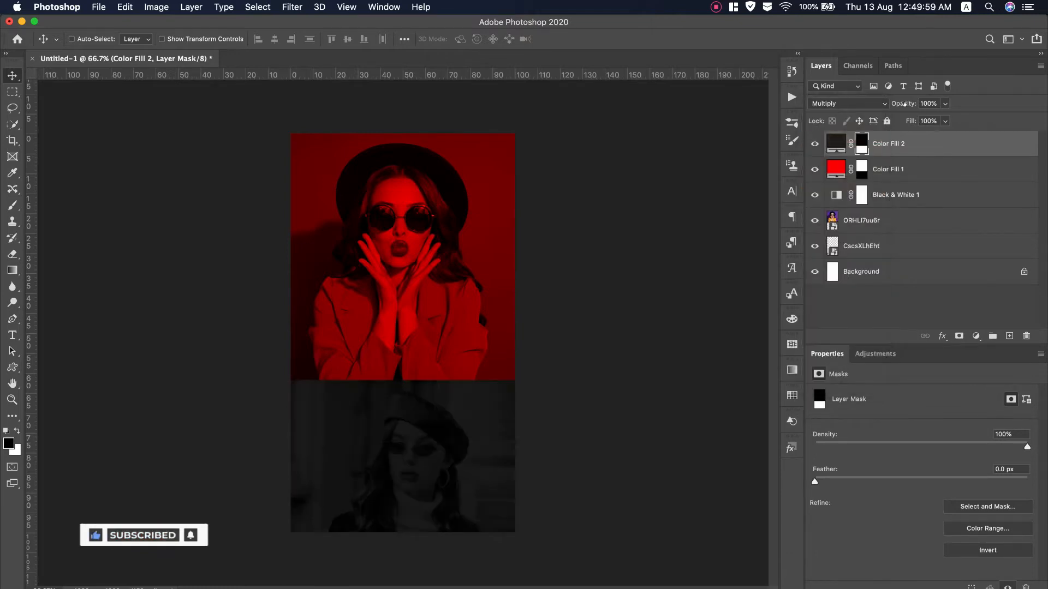
pyautogui.moveTo(884, 104); pyautogui.dragTo(874, 105)
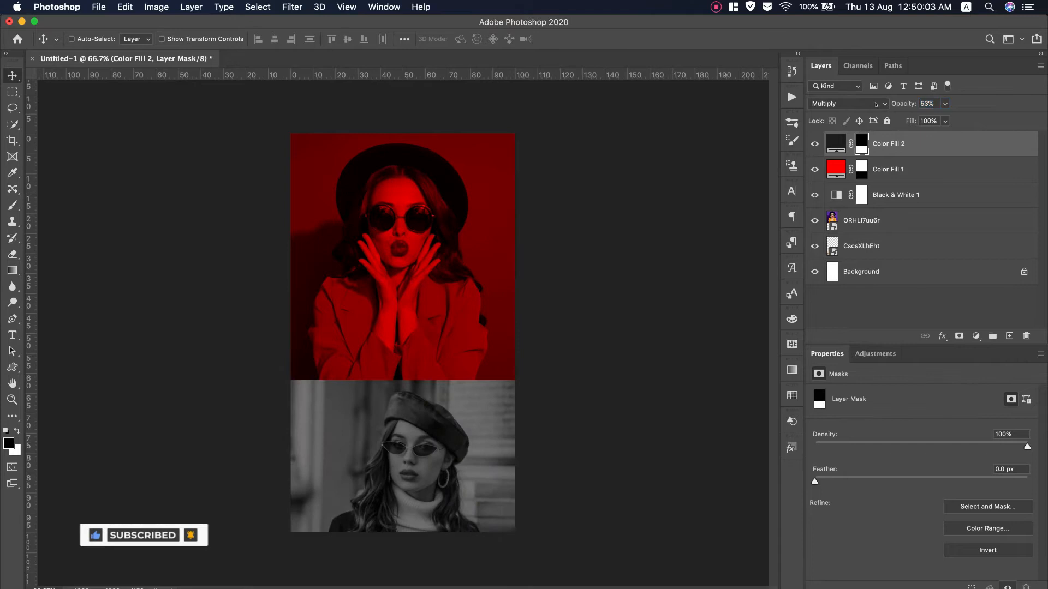
# Place two vertical and two horizontal guides just inside the canvas edges to mark an even margin
pyautogui.moveTo(31, 273); pyautogui.dragTo(505, 270)
pyautogui.moveTo(431, 76); pyautogui.dragTo(424, 522)
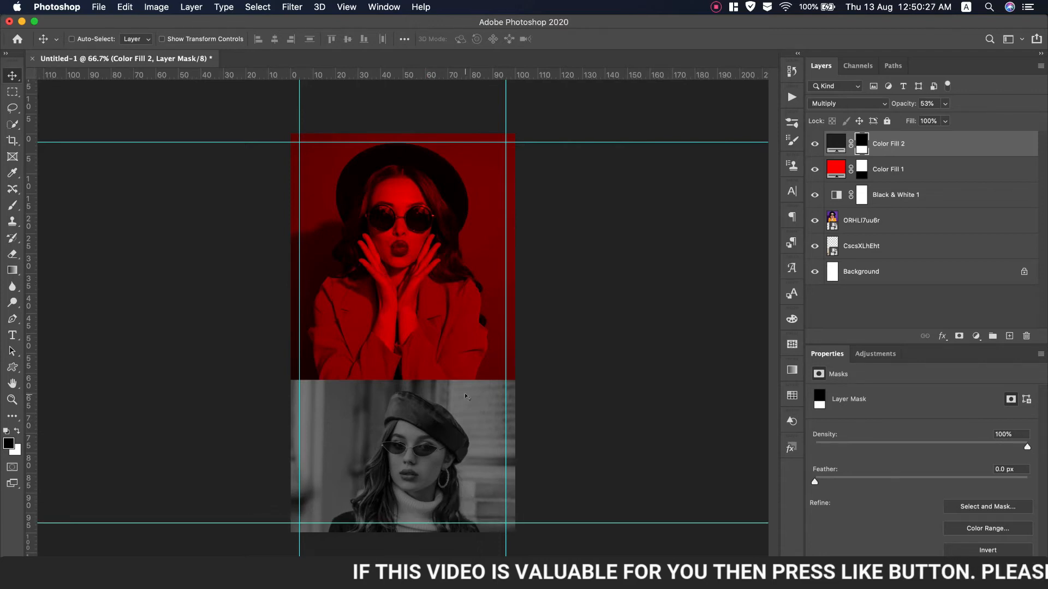
pyautogui.moveTo(453, 141); pyautogui.dragTo(454, 143)
# Create a new layer and make a rectangular marquee selection bounded by the four margin guides
pyautogui.press('m')
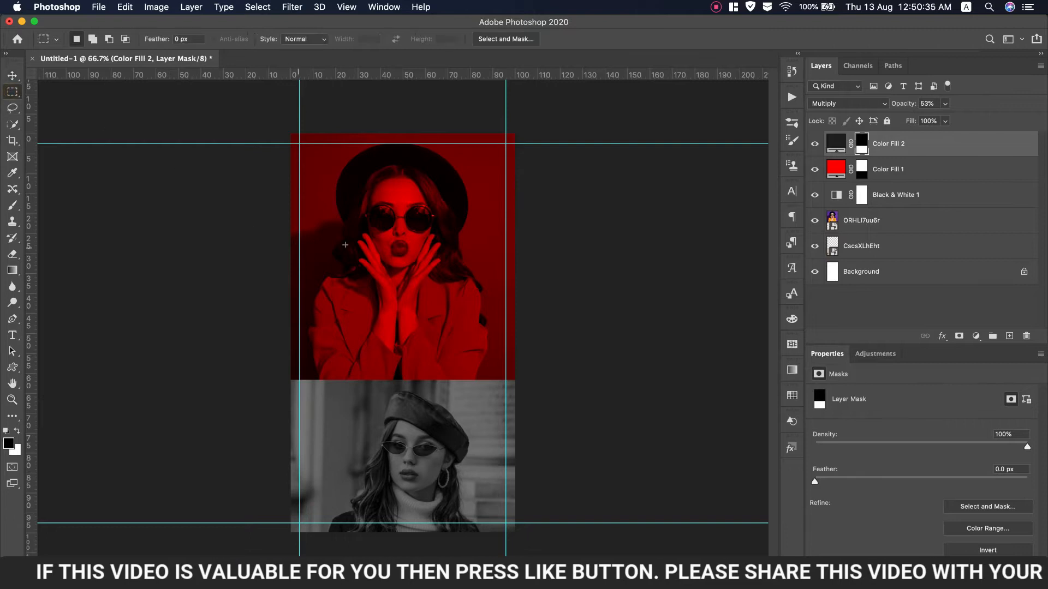
pyautogui.click(1009, 336)
pyautogui.moveTo(297, 142); pyautogui.dragTo(502, 518)
# Stroke the selection with a 6 px white line located at Center and deselect it
pyautogui.click(125, 6)
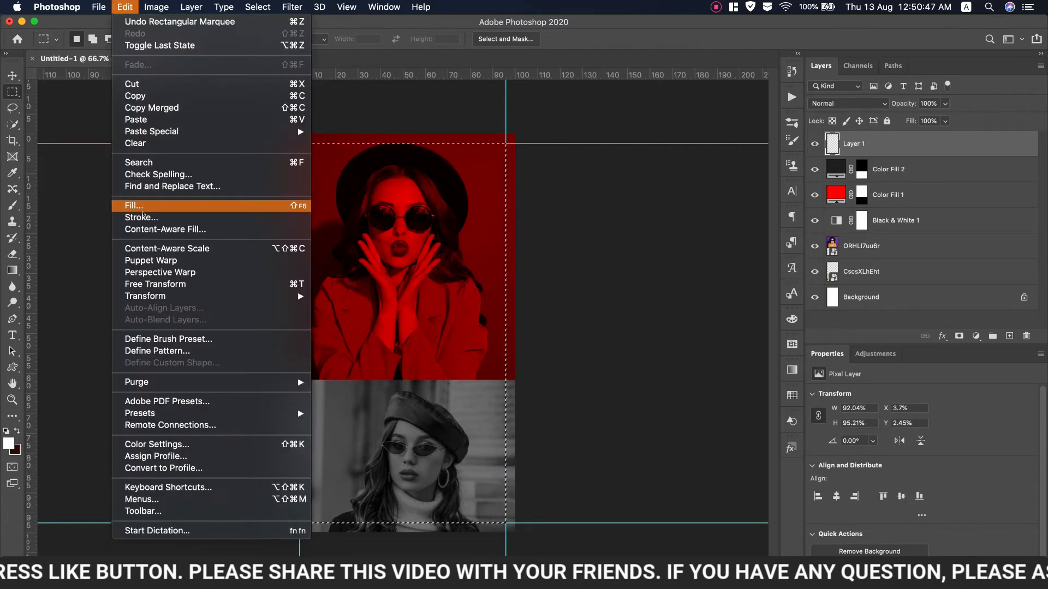
pyautogui.click(143, 217)
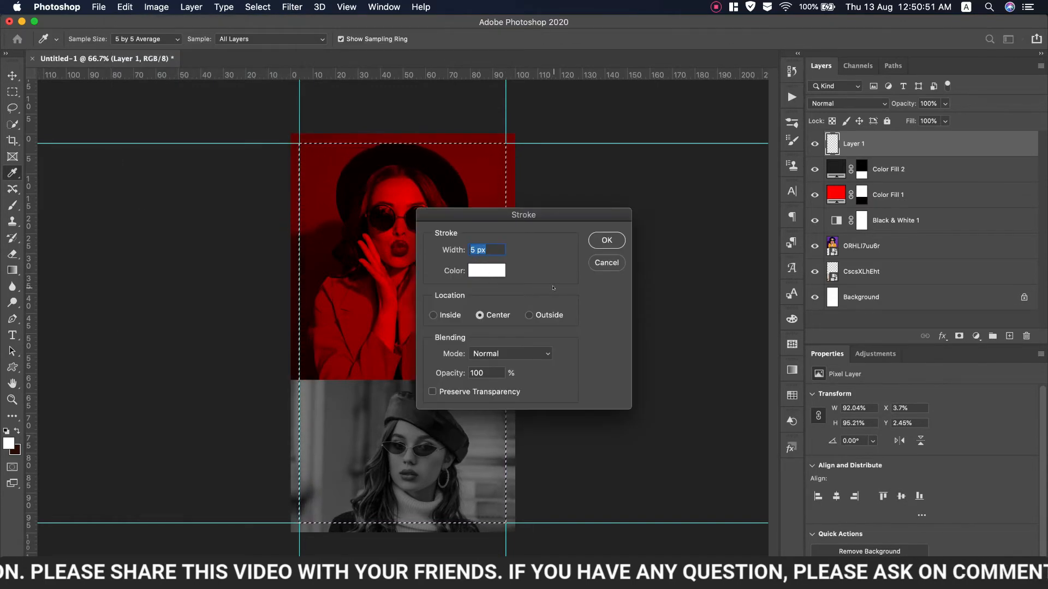
pyautogui.press('Up')
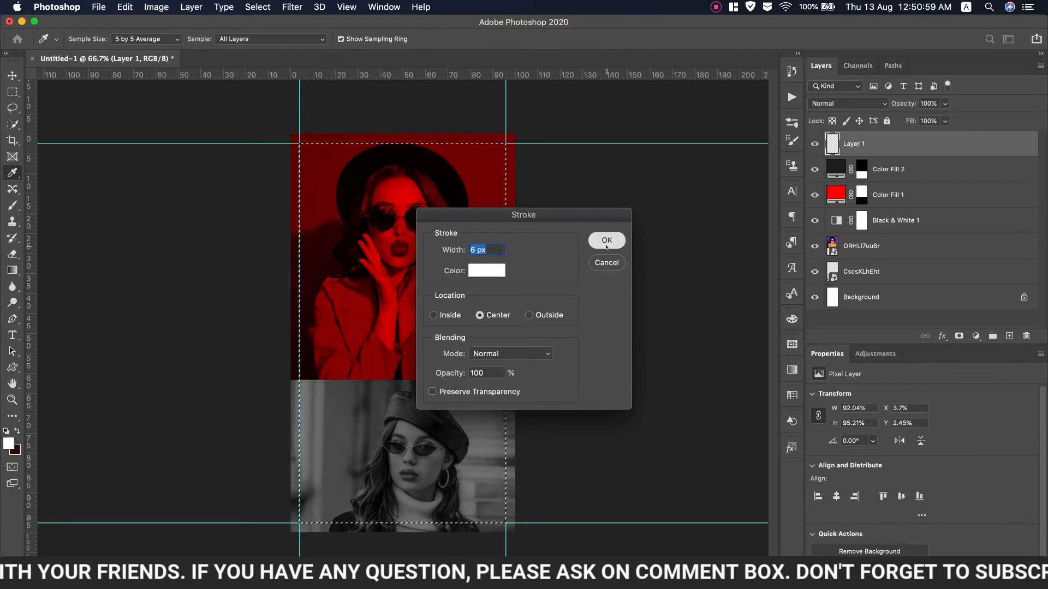
pyautogui.click(606, 247)
pyautogui.press('m')
pyautogui.click(265, 7)
pyautogui.click(269, 32)
# Draw a white dot about 19 px wide with the Rounded Rectangle tool just inside the frame's upper-left corner
pyautogui.rightClick(12, 368)
pyautogui.click(65, 378)
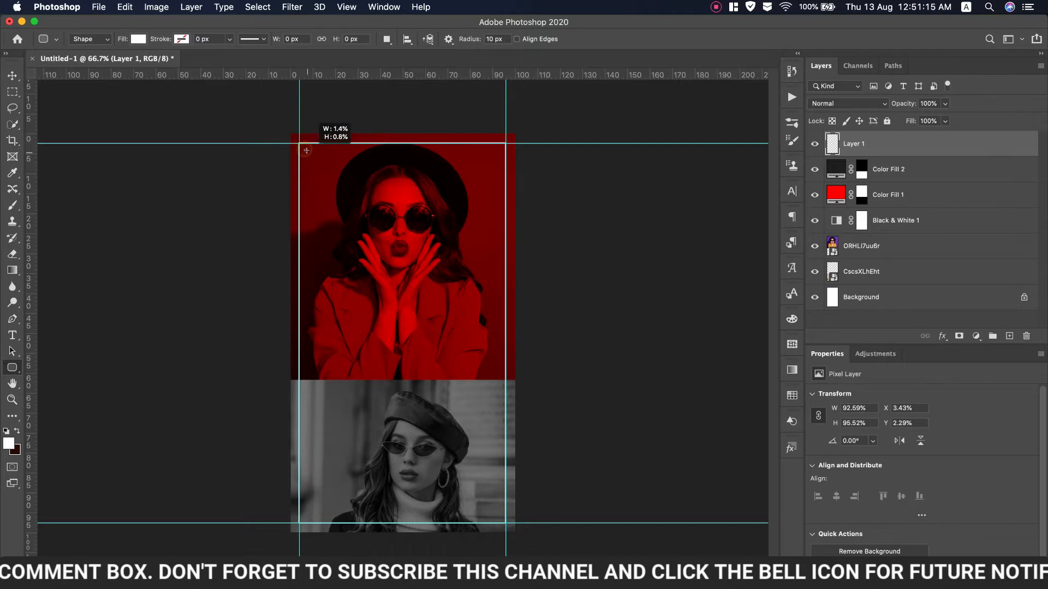
pyautogui.moveTo(306, 150); pyautogui.dragTo(307, 151)
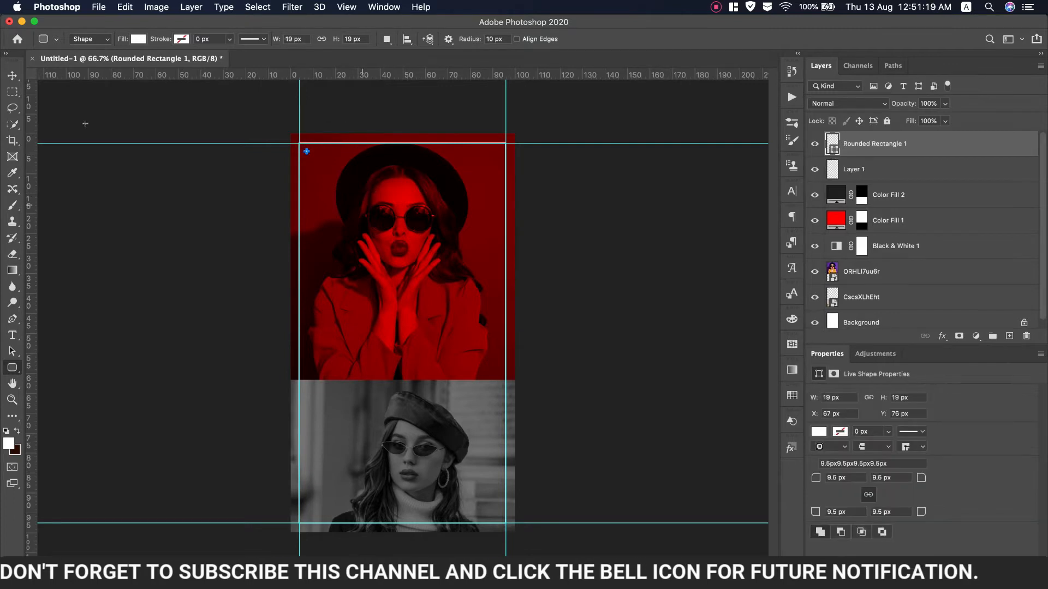
pyautogui.press('v')
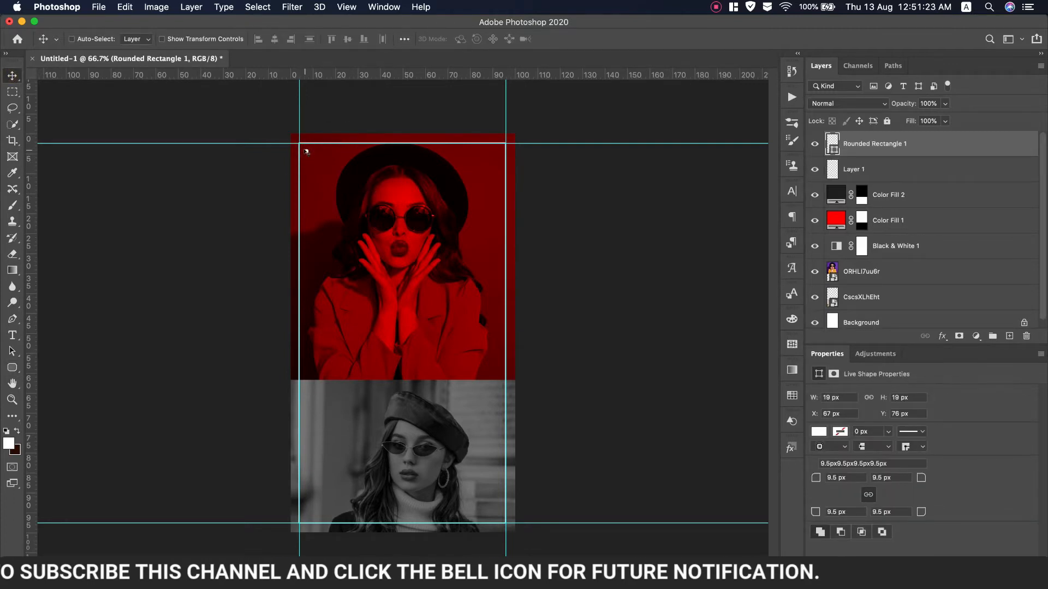
pyautogui.moveTo(307, 150); pyautogui.dragTo(307, 151)
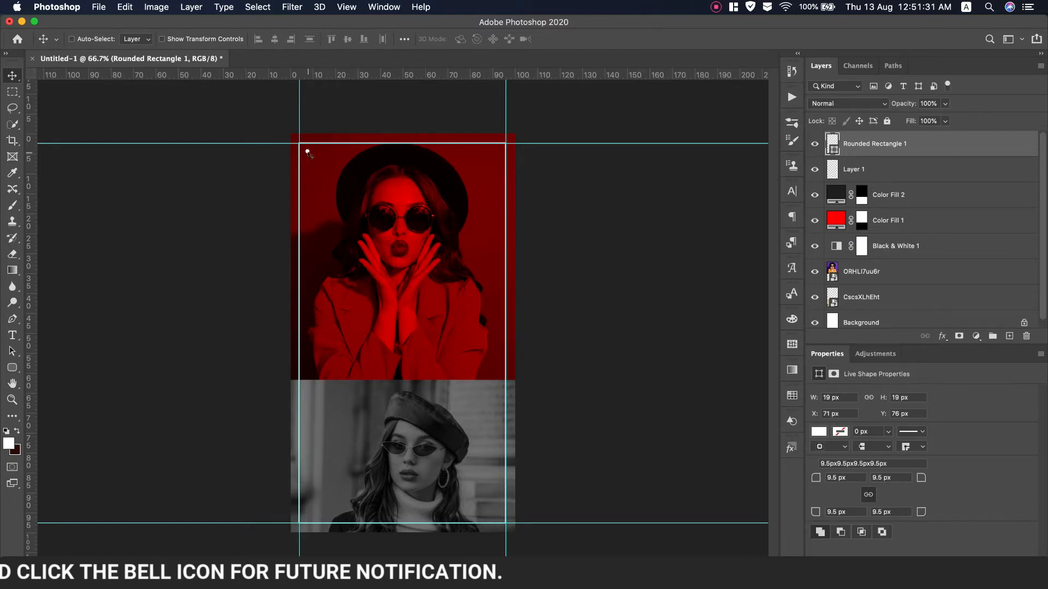
# Duplicate the dot to the frame's lower-left corner and copy both dots to the matching right-hand corners
pyautogui.moveTo(308, 152); pyautogui.dragTo(308, 515)
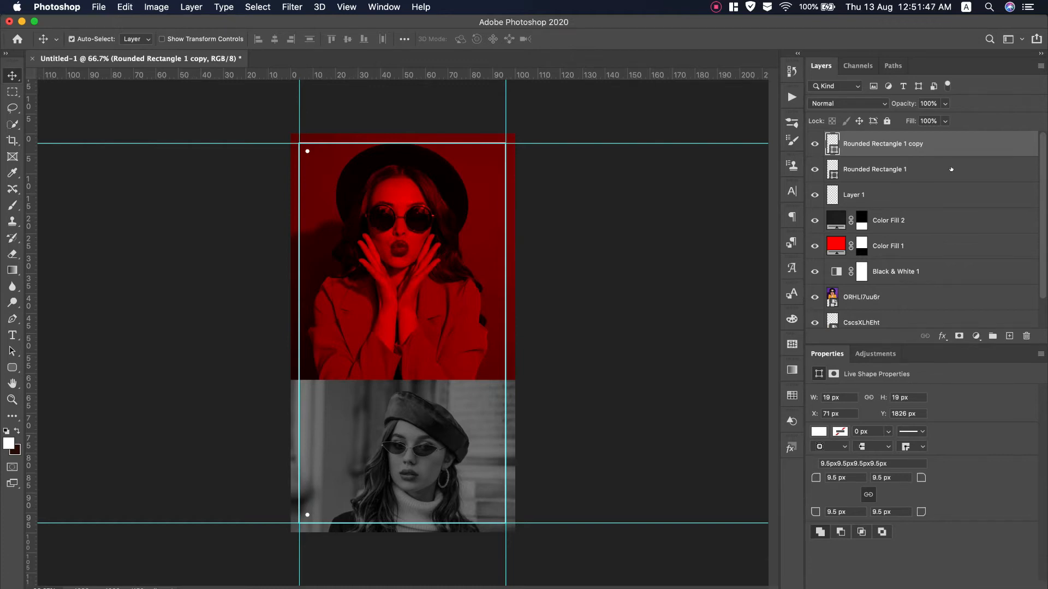
pyautogui.keyDown('shift'); pyautogui.click(951, 170); pyautogui.keyUp('shift')
pyautogui.moveTo(317, 151); pyautogui.dragTo(498, 153)
pyautogui.click(943, 145)
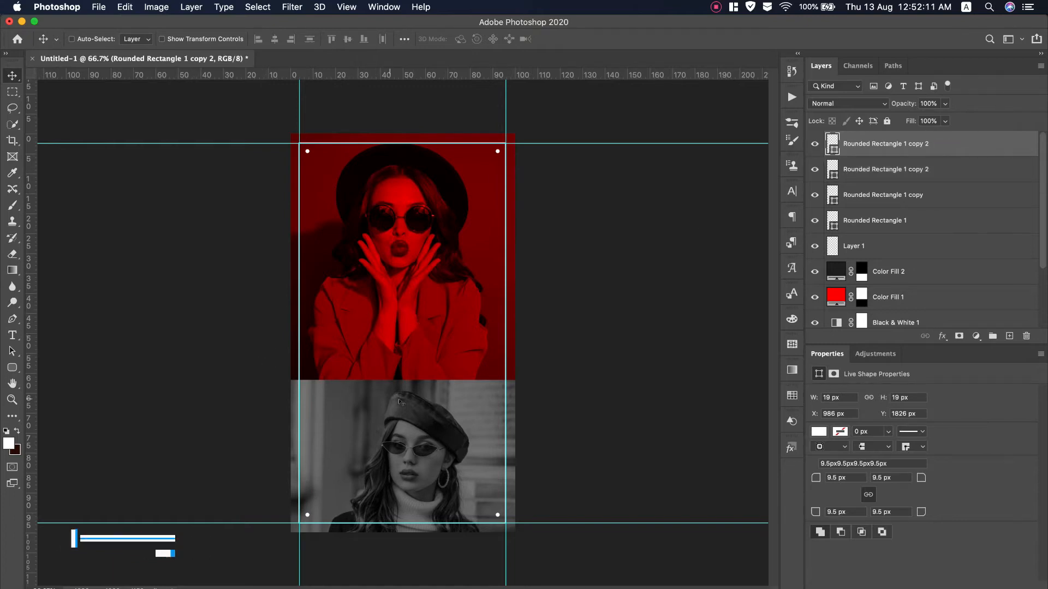
# Draw a white rectangle about 526 × 97 px and centre it over the boundary between the two photos
pyautogui.click(1009, 335)
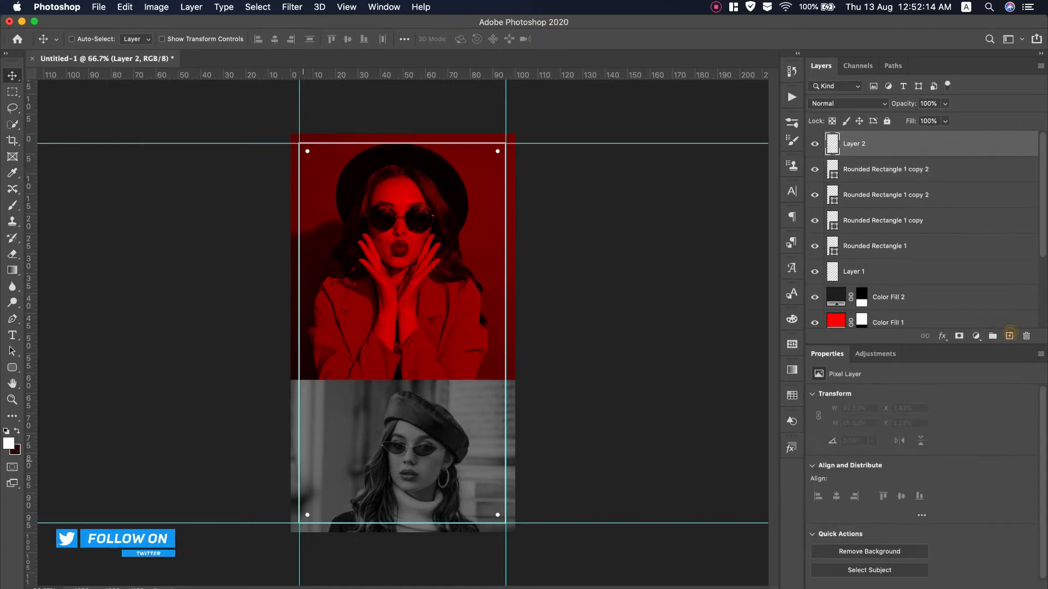
pyautogui.rightClick(12, 368)
pyautogui.click(52, 364)
pyautogui.moveTo(338, 369); pyautogui.dragTo(444, 386)
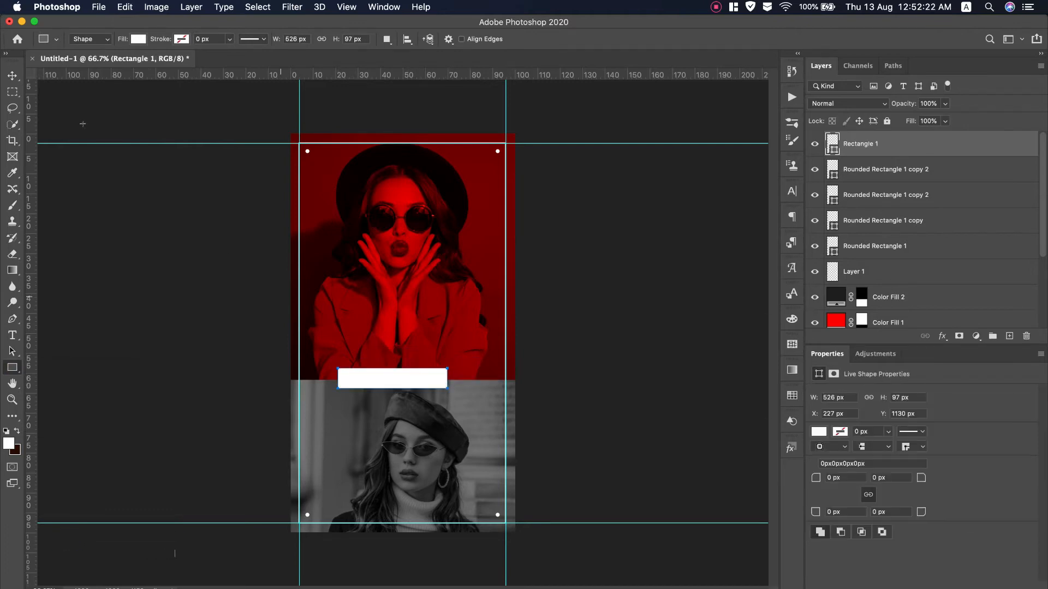
pyautogui.click(12, 75)
pyautogui.moveTo(369, 376); pyautogui.dragTo(382, 375)
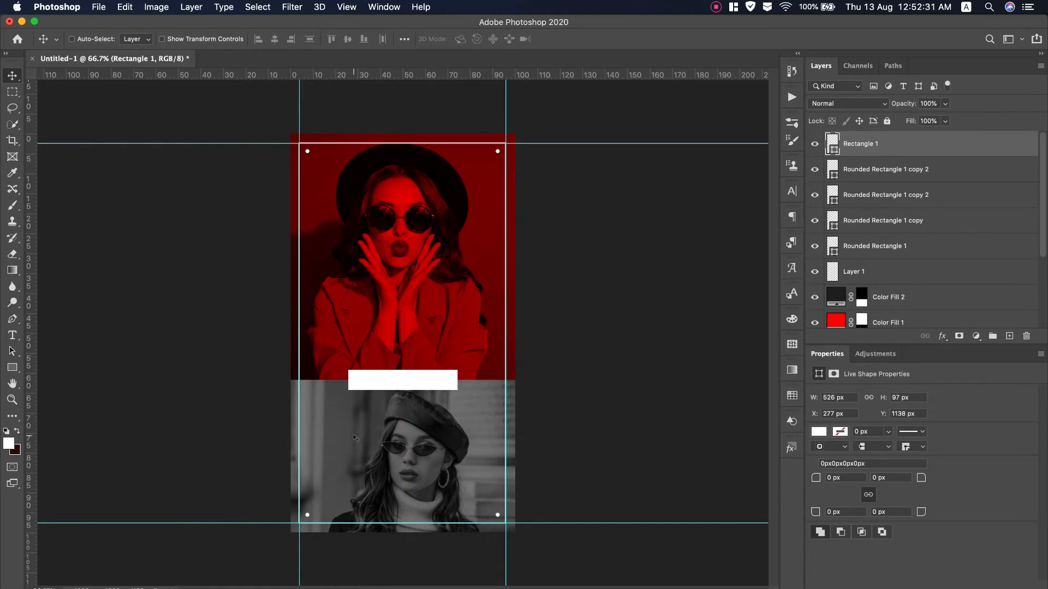
# Add the text "SHOP NOW" and move it onto the white rectangle between the two photos
pyautogui.click(12, 335)
pyautogui.click(299, 464)
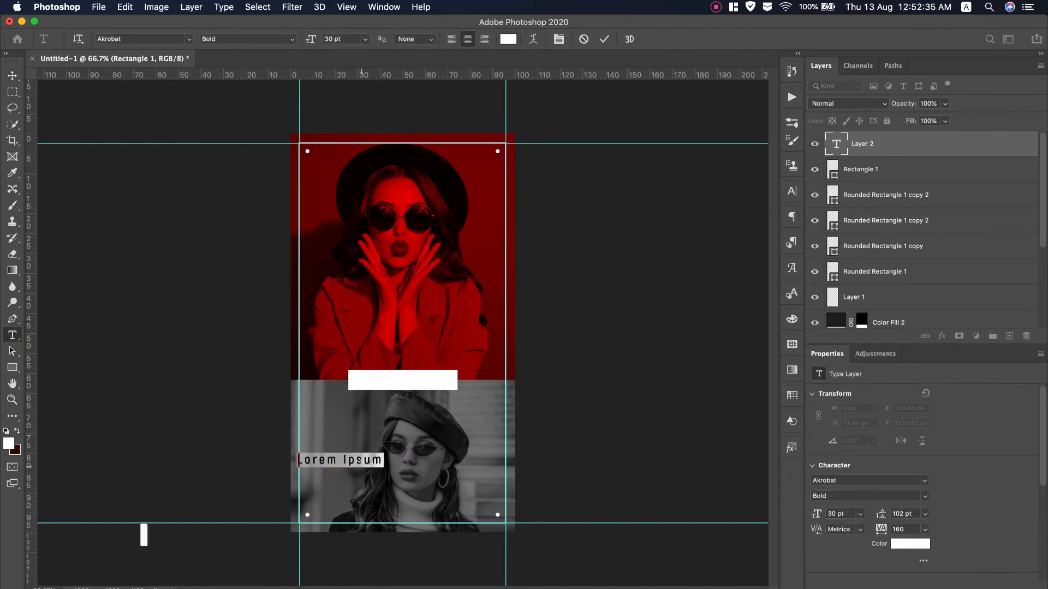
pyautogui.write('SHOP. NOW')
pyautogui.click(378, 391)
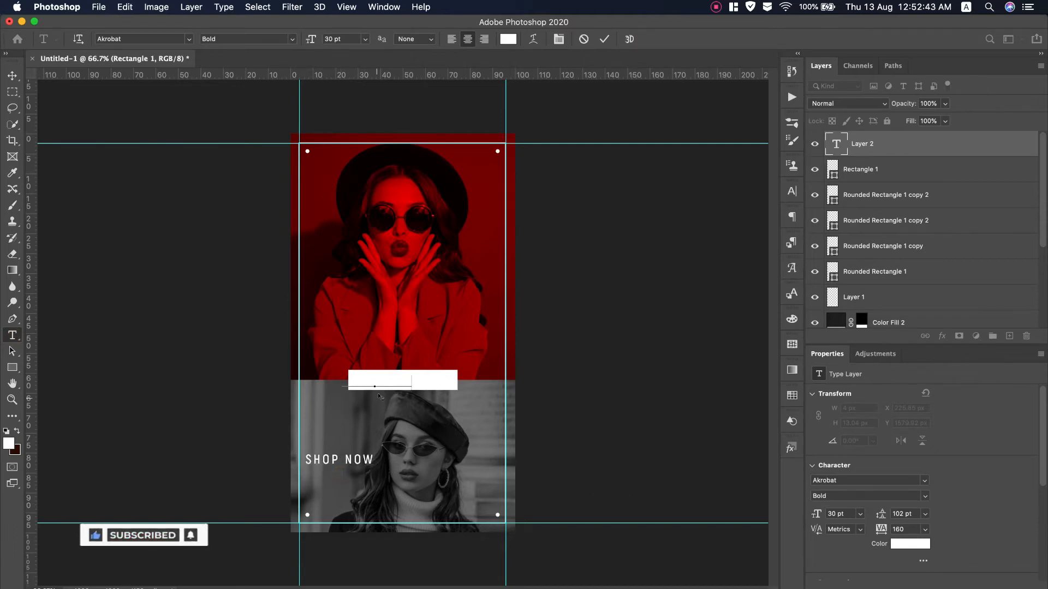
# Set the colour of the whole "SHOP NOW" text to near-black #201e1e
pyautogui.press('super+a')
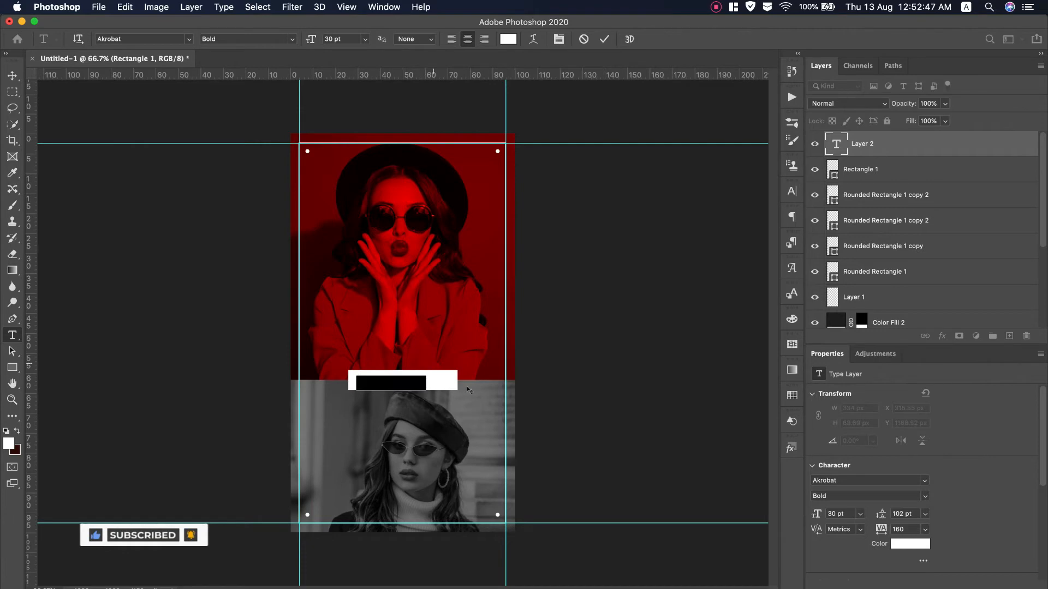
pyautogui.click(507, 39)
pyautogui.click(633, 318)
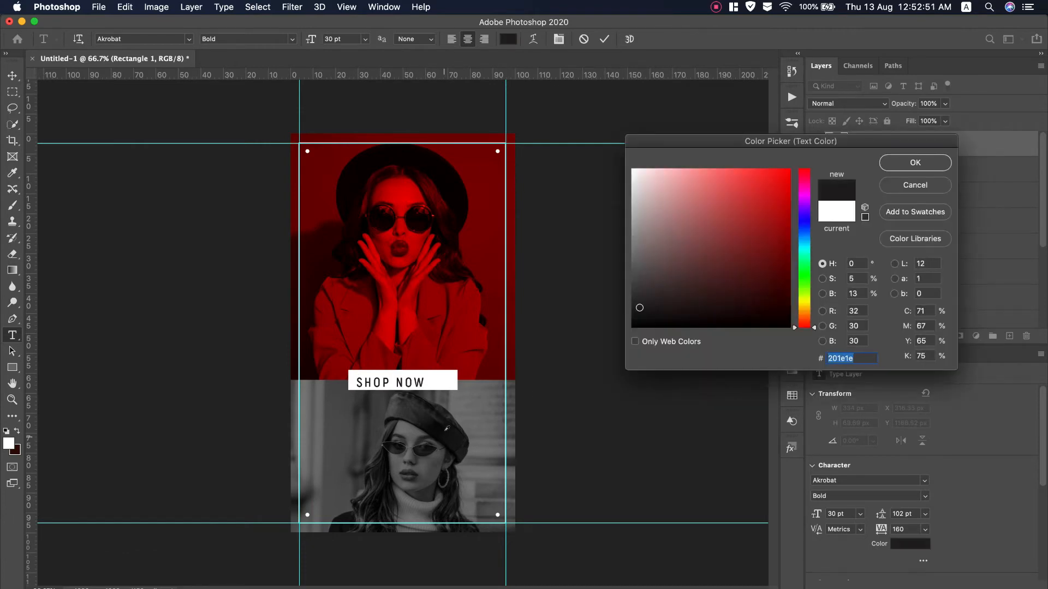
pyautogui.click(900, 164)
# Commit the "SHOP NOW" text and centre it on the white rectangle
pyautogui.click(12, 75)
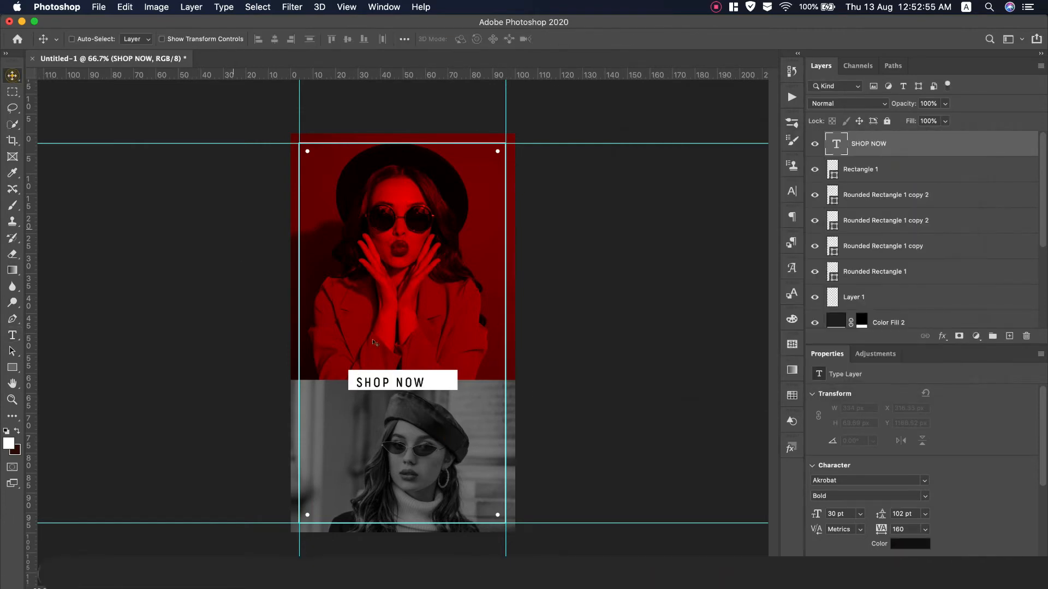
pyautogui.moveTo(399, 383); pyautogui.dragTo(410, 381)
pyautogui.keyDown('super'); pyautogui.click(933, 165); pyautogui.keyUp('super')
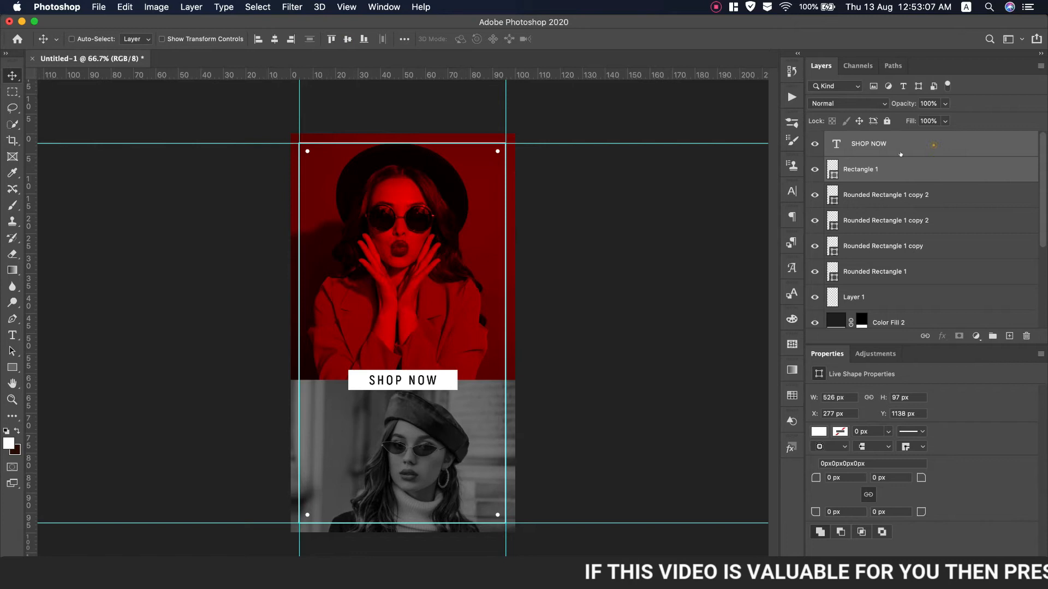
pyautogui.click(932, 146)
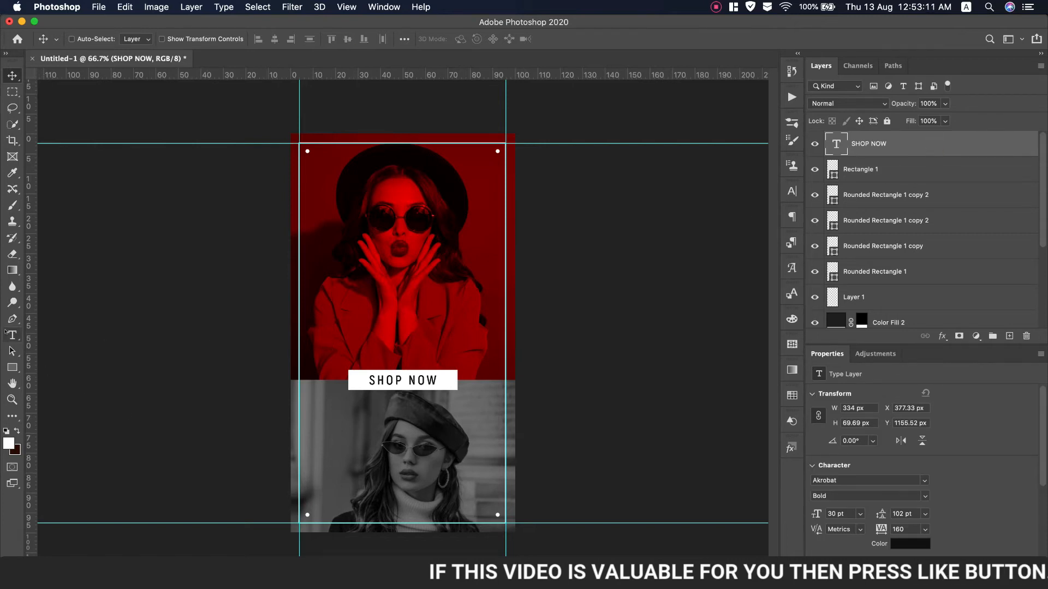
# Add a two-line text reading "SEASON" and "SALE" over the red photo
pyautogui.click(7, 333)
pyautogui.click(355, 246)
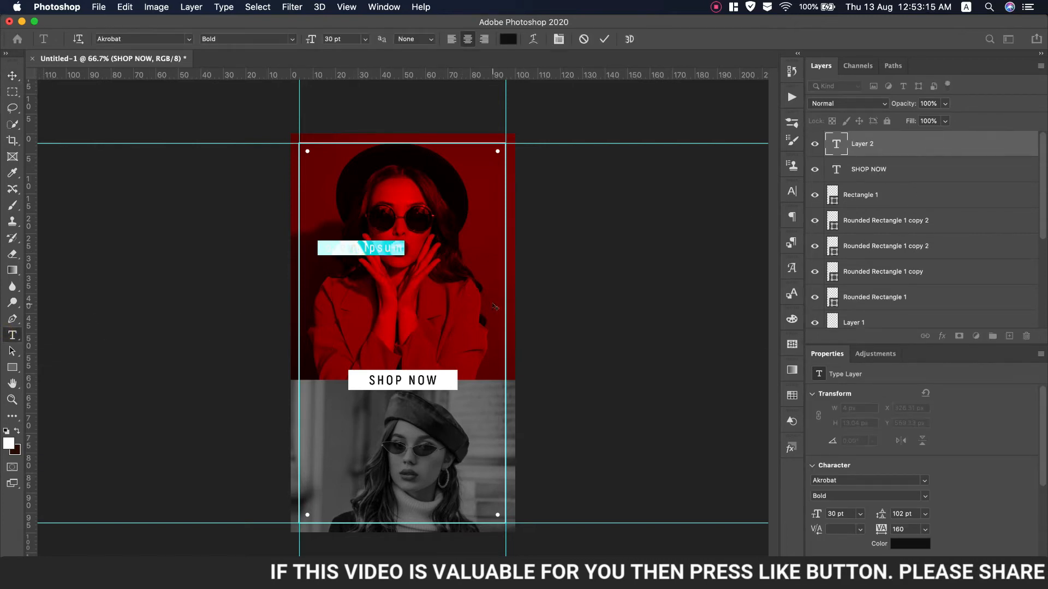
pyautogui.press('BackSpace')
pyautogui.write('SEASON')
pyautogui.press('Return')
pyautogui.write('S')
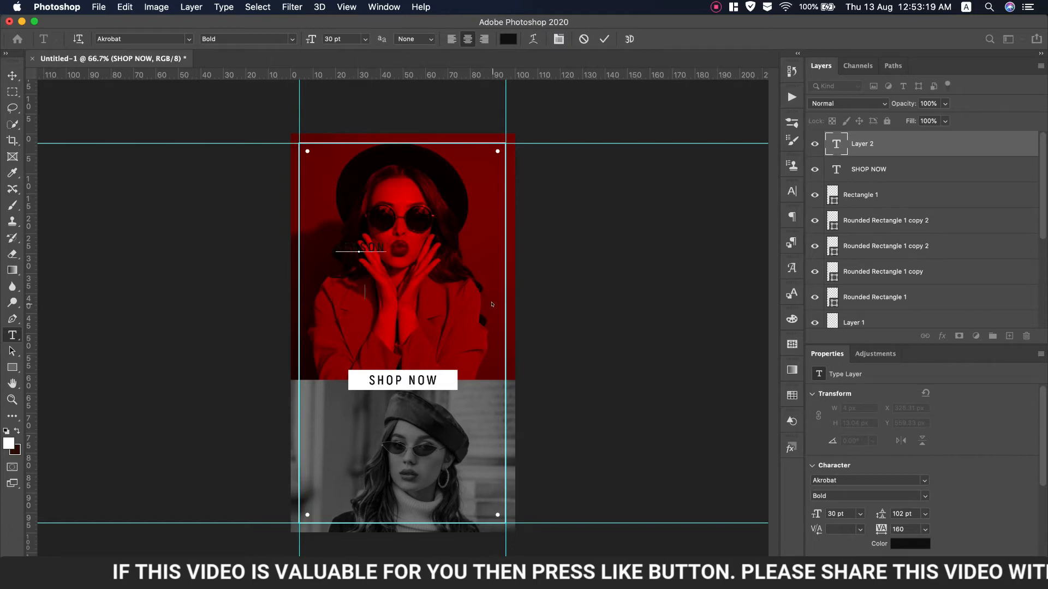
# Change the colour of the whole "SEASON SALE" text to white
pyautogui.press('super+a')
pyautogui.click(508, 39)
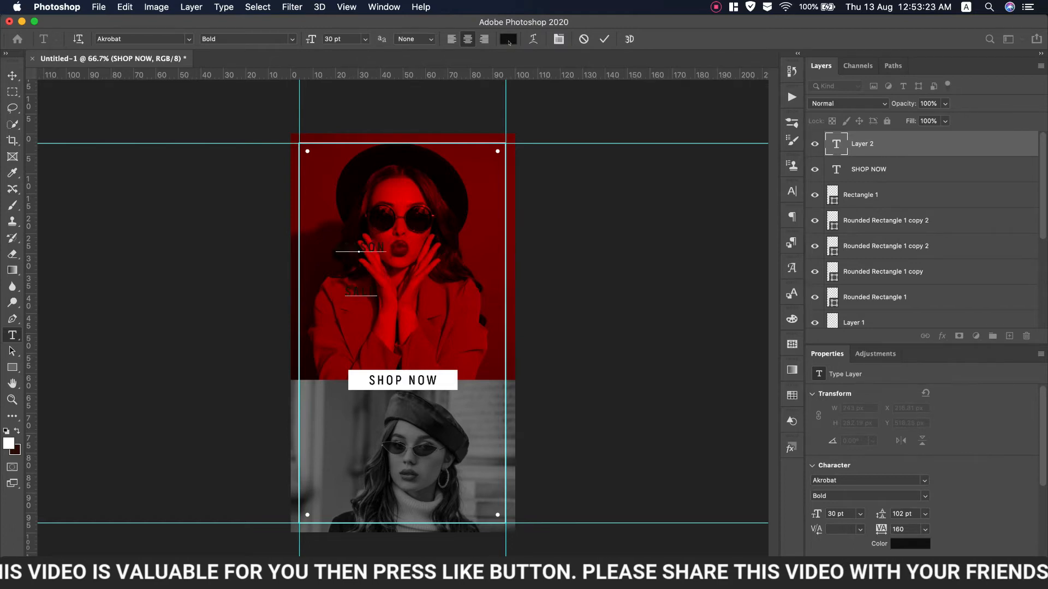
pyautogui.click(632, 169)
pyautogui.click(915, 163)
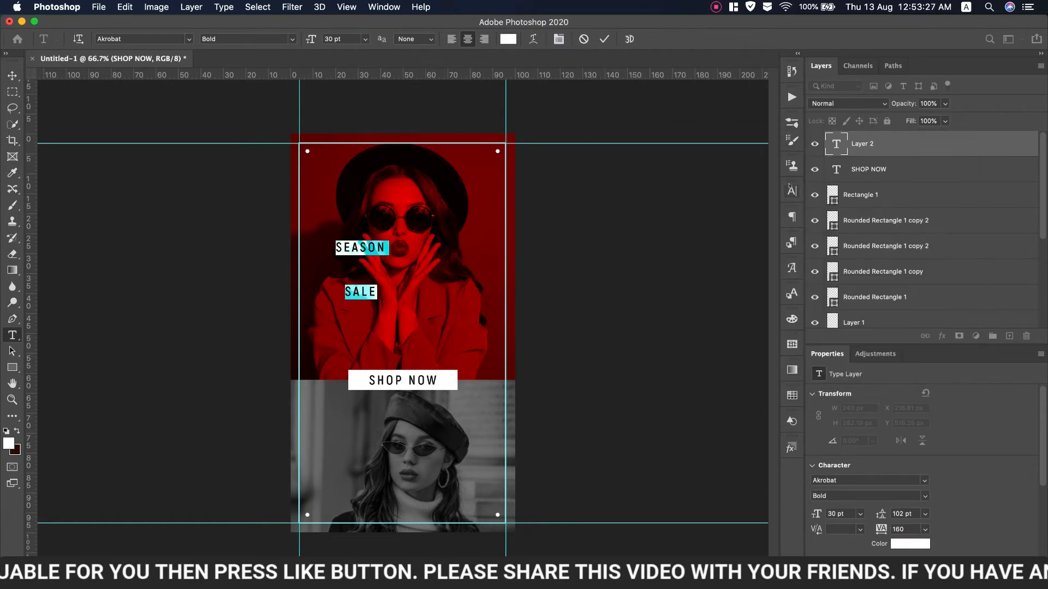
# Format the "SEASON SALE" text with Auto leading, ExtraBold weight, 98 pt size and 0 tracking
pyautogui.click(791, 191)
pyautogui.click(770, 225)
pyautogui.click(750, 235)
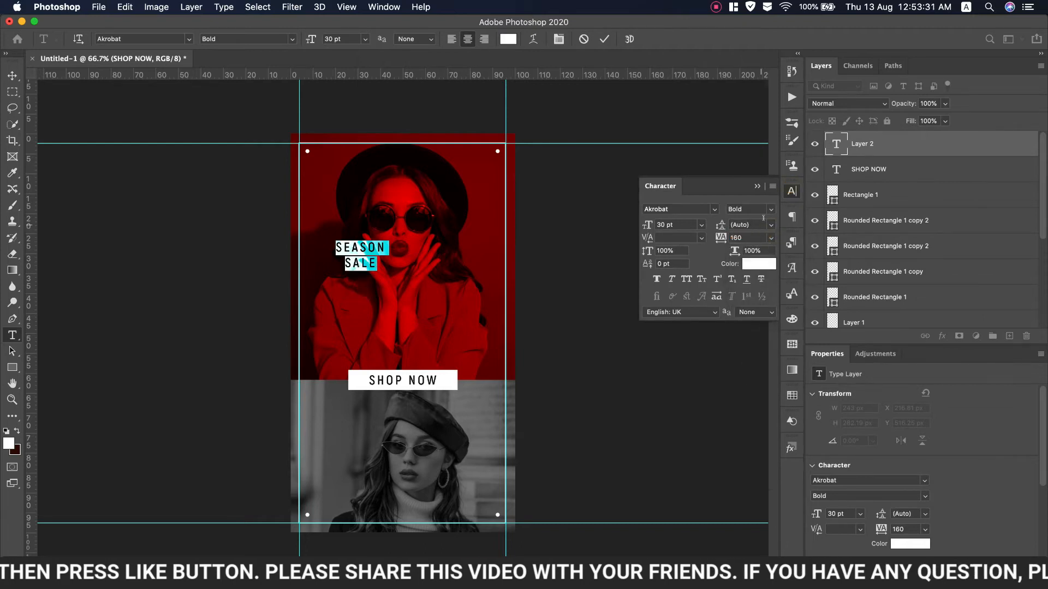
pyautogui.click(764, 210)
pyautogui.click(753, 260)
pyautogui.moveTo(655, 229); pyautogui.dragTo(691, 228)
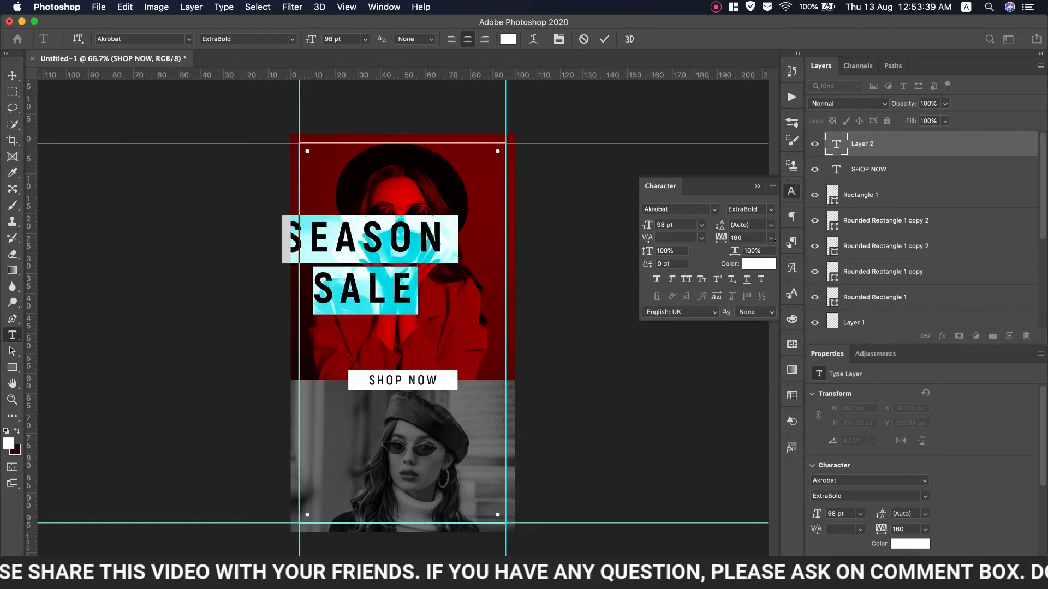
pyautogui.click(771, 238)
pyautogui.click(755, 309)
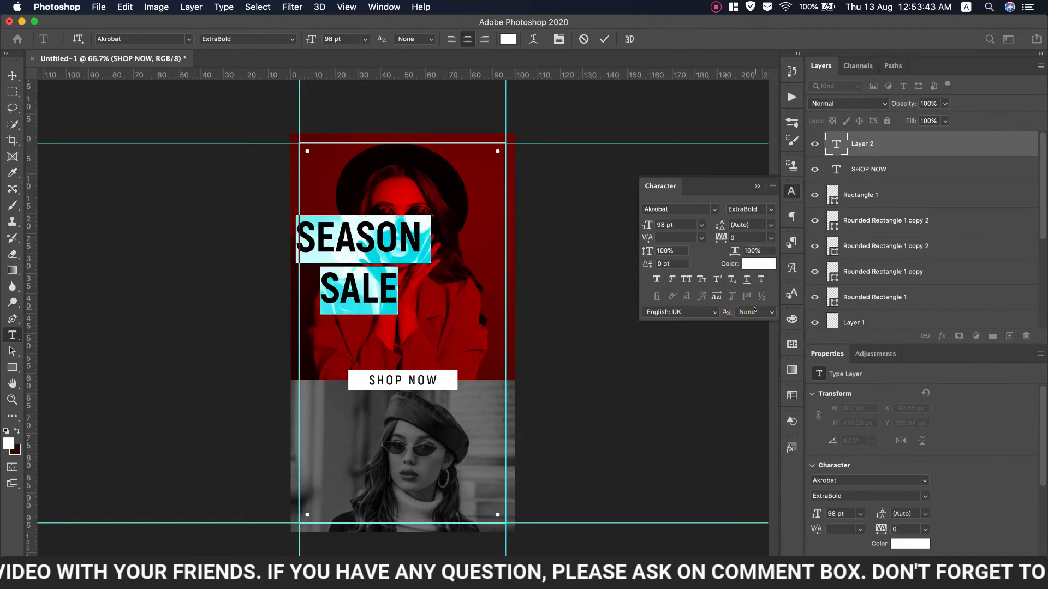
# Change the "SEASON SALE" text to Black weight, 118 pt size and 98 pt leading
pyautogui.click(761, 209)
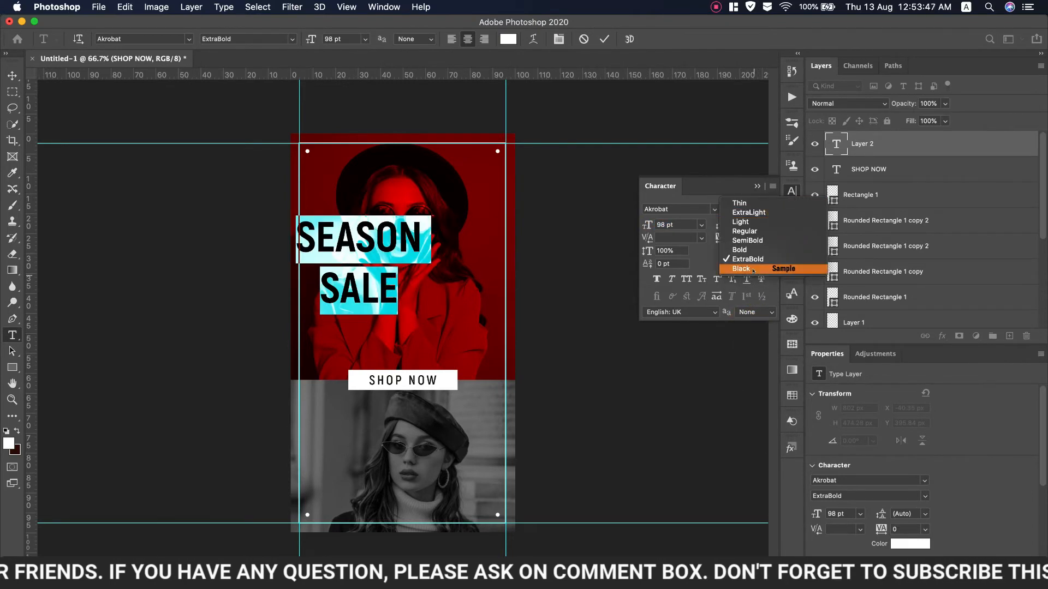
pyautogui.click(754, 271)
pyautogui.moveTo(648, 225); pyautogui.dragTo(654, 225)
pyautogui.moveTo(396, 342); pyautogui.dragTo(439, 365)
pyautogui.moveTo(719, 227); pyautogui.dragTo(647, 226)
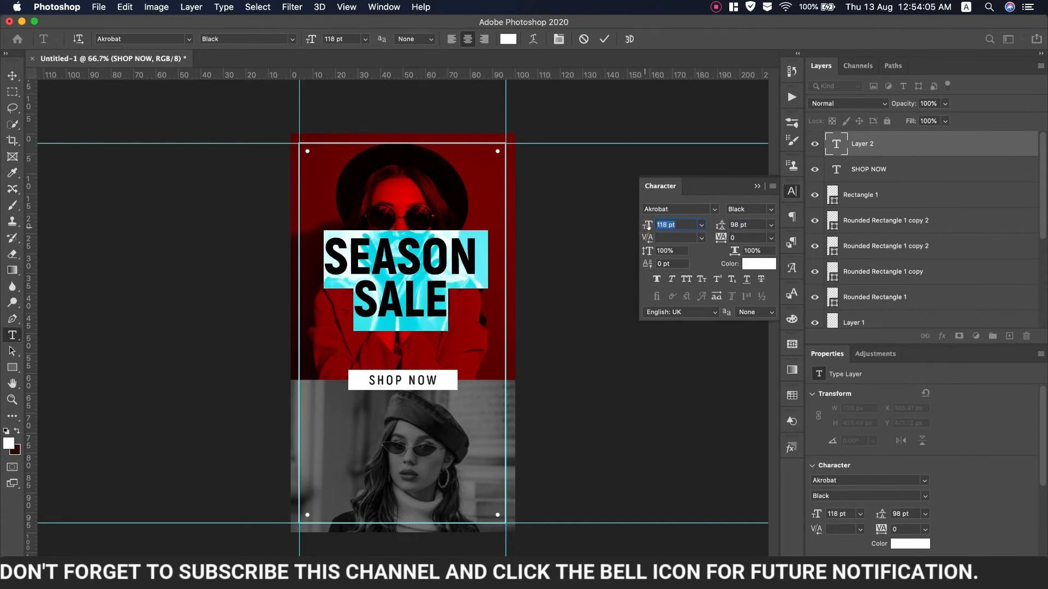
# Commit the "SEASON SALE" text and centre it across the lower part of the red photo, above the button
pyautogui.click(604, 39)
pyautogui.press('v')
pyautogui.moveTo(417, 262); pyautogui.dragTo(420, 282)
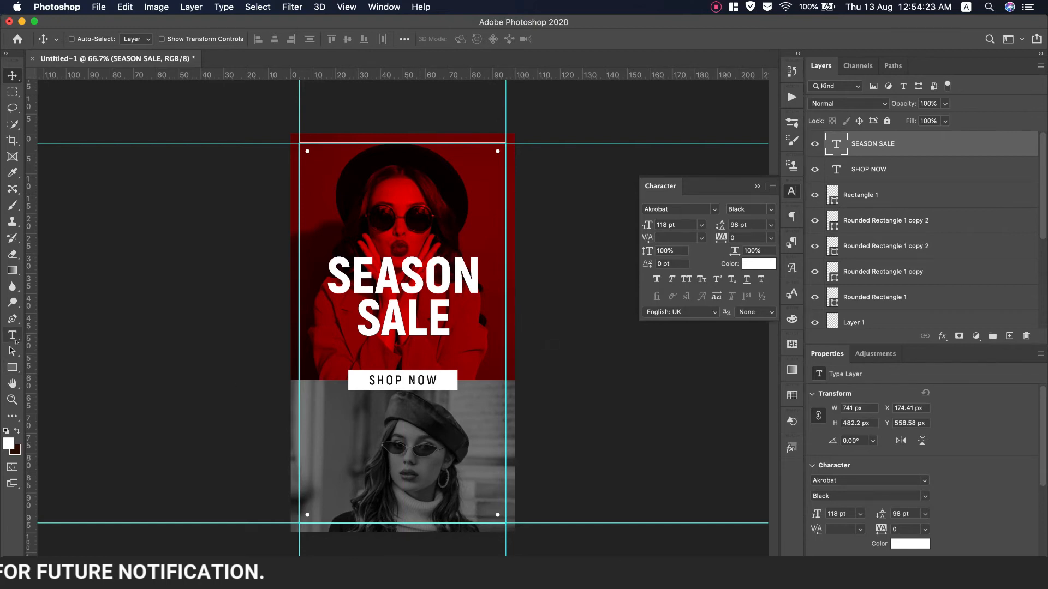
# Add the white line "UP TO 70% OFF" in Akrobat Regular, 46 pt, between the heading and the "SHOP NOW" button
pyautogui.click(14, 336)
pyautogui.click(357, 472)
pyautogui.moveTo(647, 227); pyautogui.dragTo(601, 229)
pyautogui.click(771, 210)
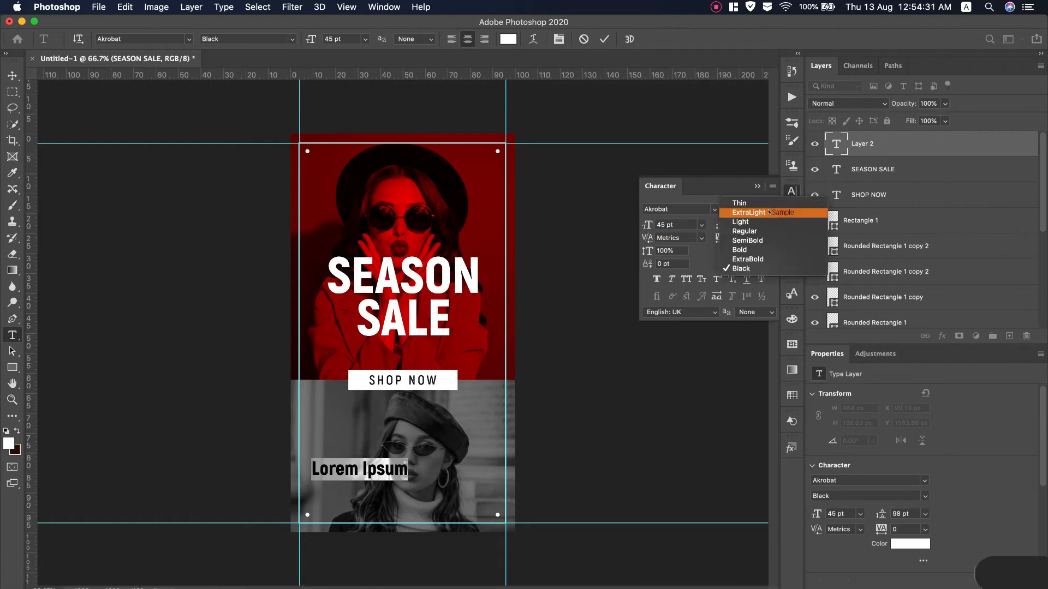
pyautogui.click(751, 231)
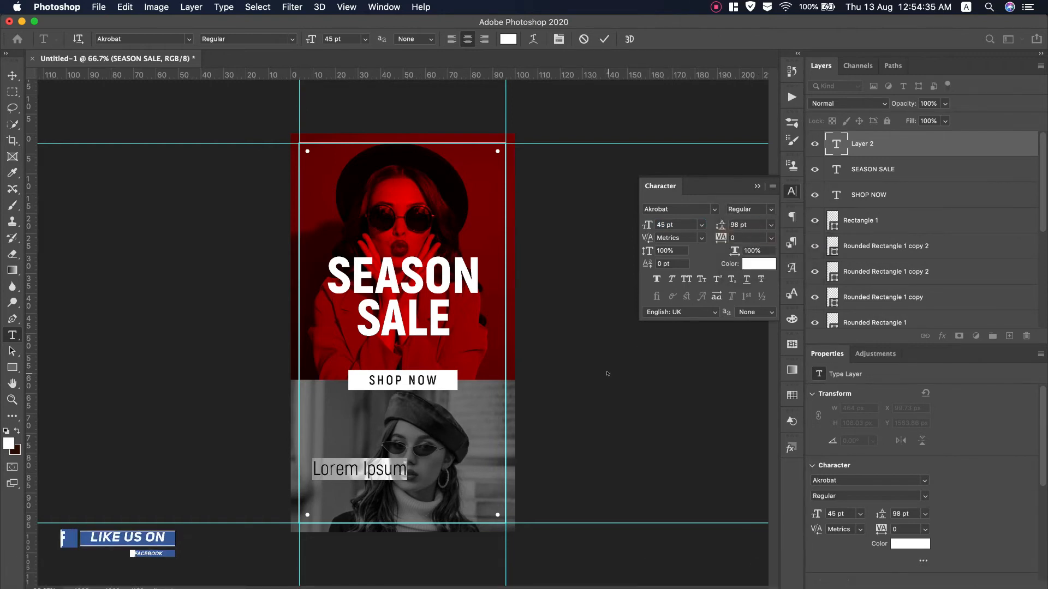
pyautogui.write('UP TO 70% OFF')
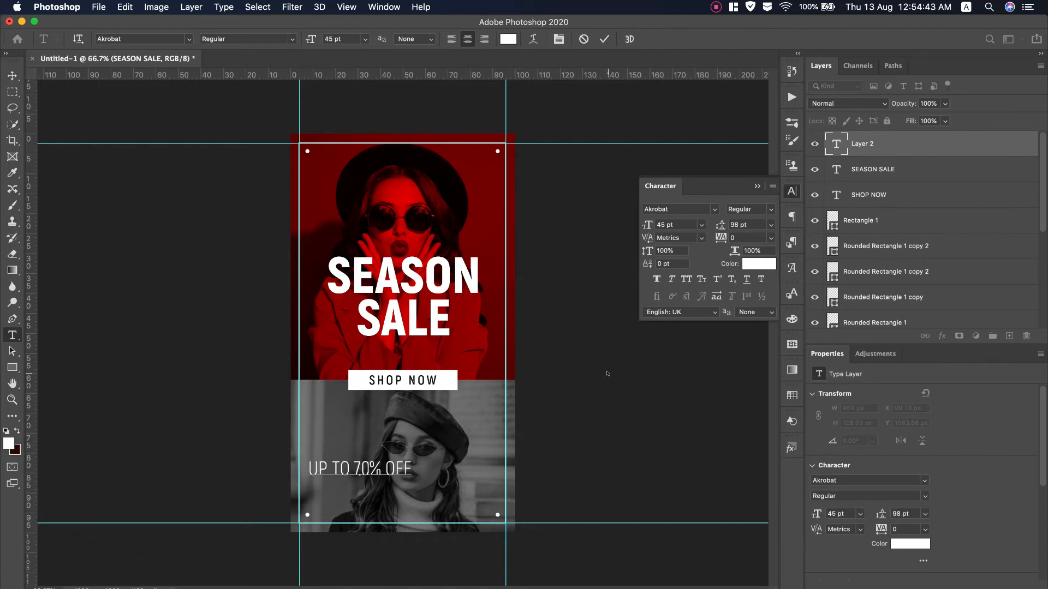
pyautogui.moveTo(383, 503); pyautogui.dragTo(428, 391)
pyautogui.moveTo(644, 221); pyautogui.dragTo(650, 221)
# Set only "70%" in the discount line to Black weight and commit the text
pyautogui.click(423, 353)
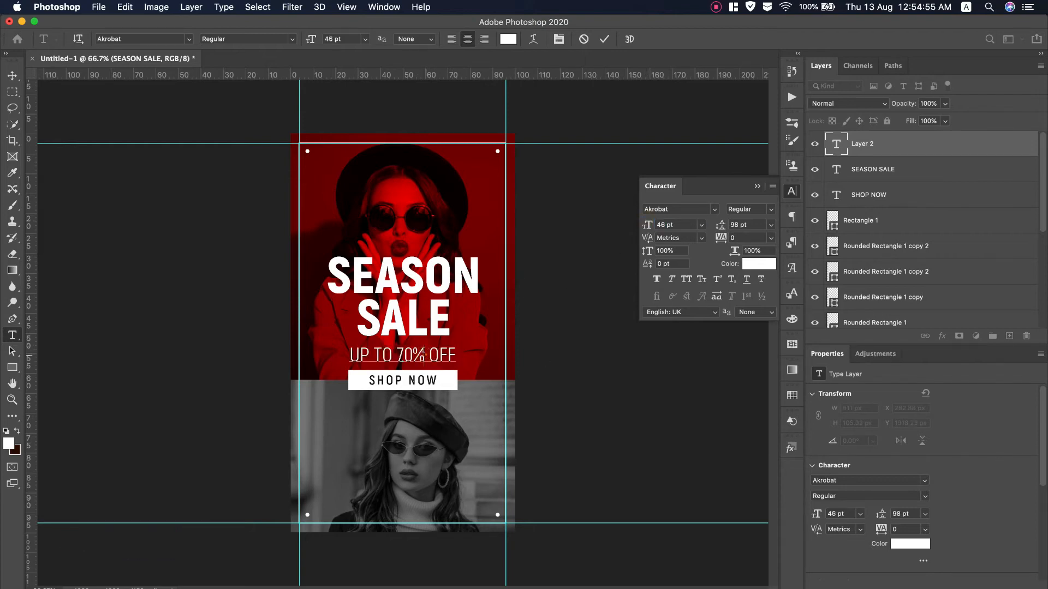
pyautogui.moveTo(407, 362); pyautogui.dragTo(397, 361)
pyautogui.click(749, 209)
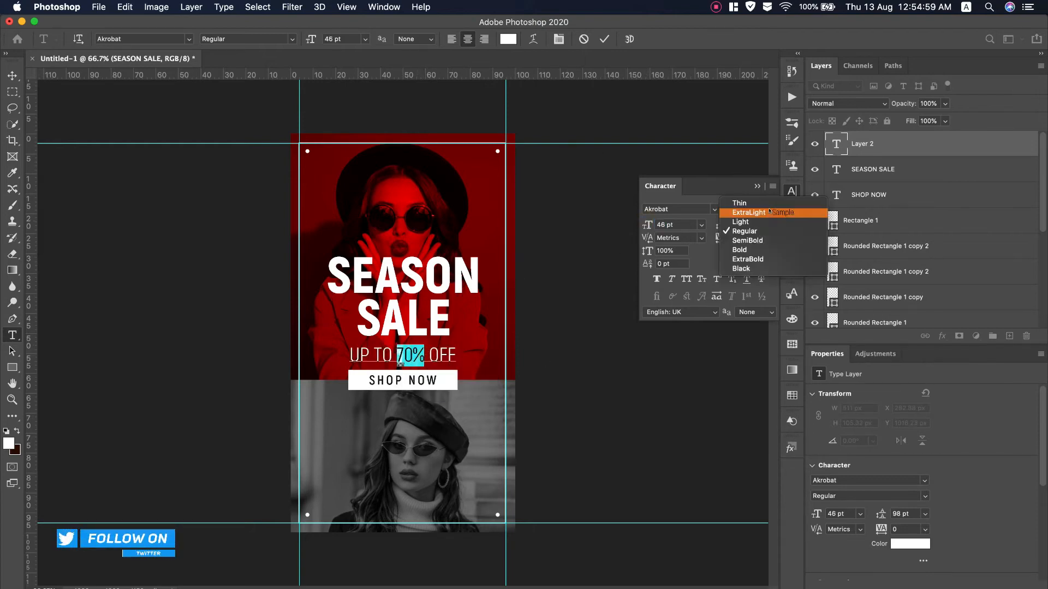
pyautogui.click(742, 268)
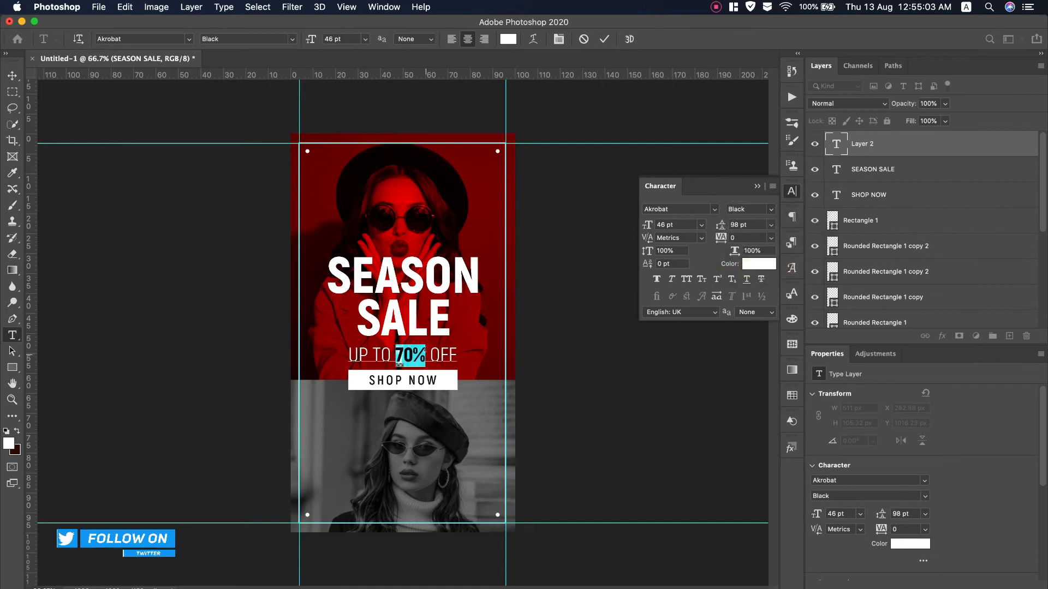
pyautogui.hotkey('ctrl', 'Return')
# Centre the "UP TO 70% OFF" line above the button and collapse the character settings
pyautogui.press('v')
pyautogui.moveTo(397, 355); pyautogui.dragTo(402, 360)
pyautogui.hotkey('shift', 'Up')
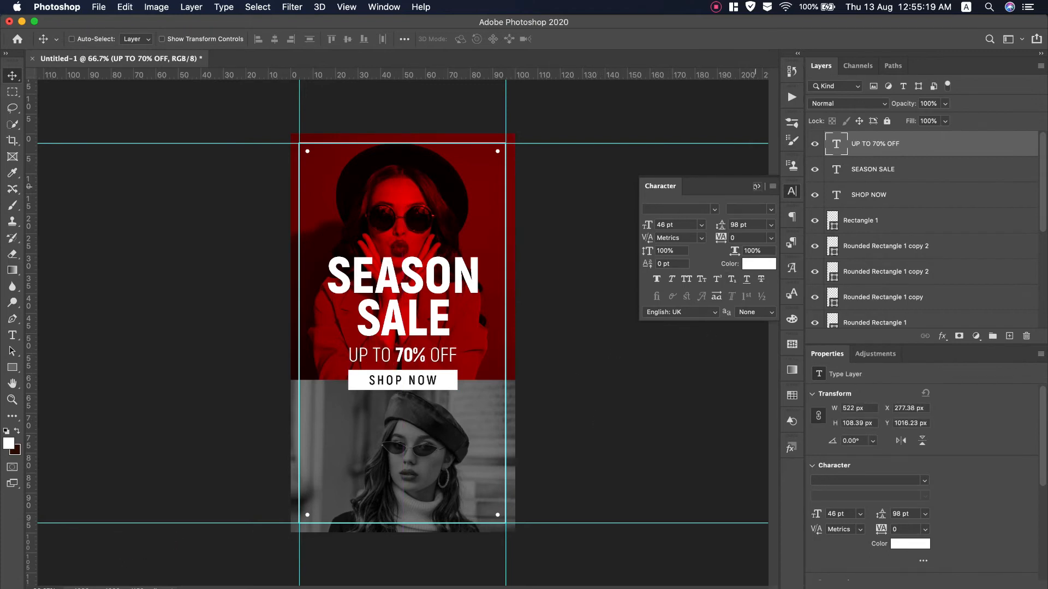
pyautogui.click(755, 187)
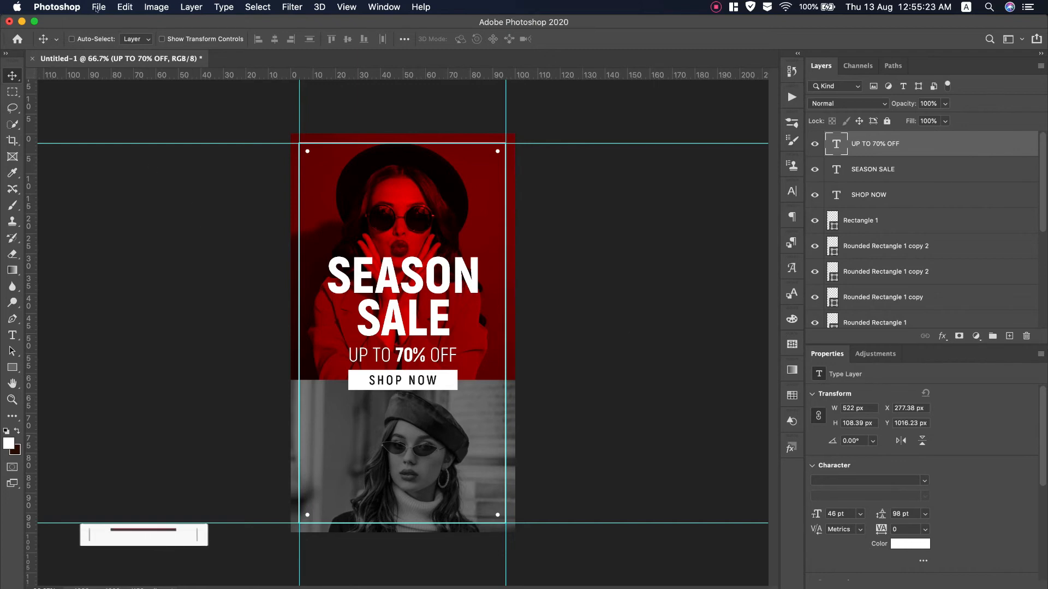
# Draw a small white ornamental custom shape as a logo mark over the hat, near the frame's upper edge
pyautogui.moveTo(12, 367); pyautogui.dragTo(60, 427)
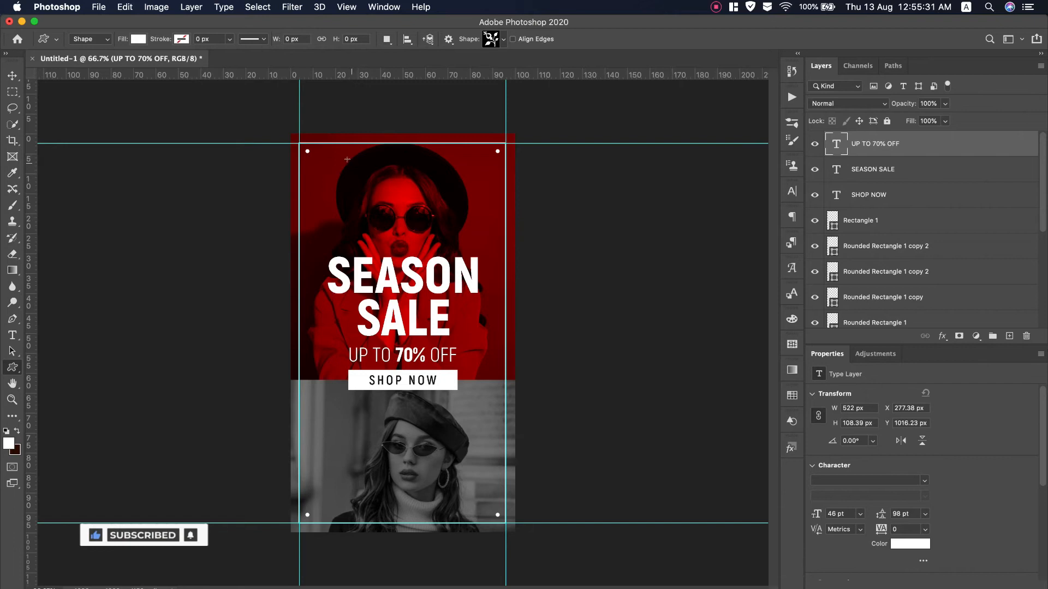
pyautogui.moveTo(343, 156); pyautogui.dragTo(367, 158)
pyautogui.press('v')
pyautogui.press('super+t')
pyautogui.click(577, 38)
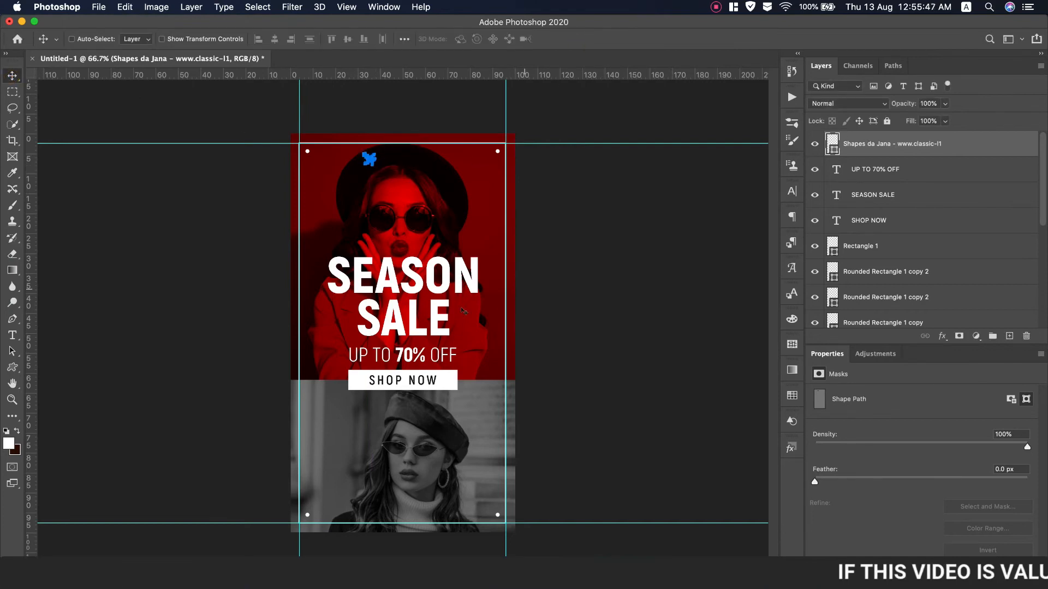
# Add the text "YOUR LOGO" beside the logo mark
pyautogui.click(12, 335)
pyautogui.click(384, 206)
pyautogui.write('YOUR LOGO')
# Format the "YOUR LOGO" text as Akrobat SemiBold, 35 pt, and commit it
pyautogui.press('super+a')
pyautogui.click(786, 190)
pyautogui.moveTo(647, 225); pyautogui.dragTo(643, 225)
pyautogui.click(769, 211)
pyautogui.click(734, 237)
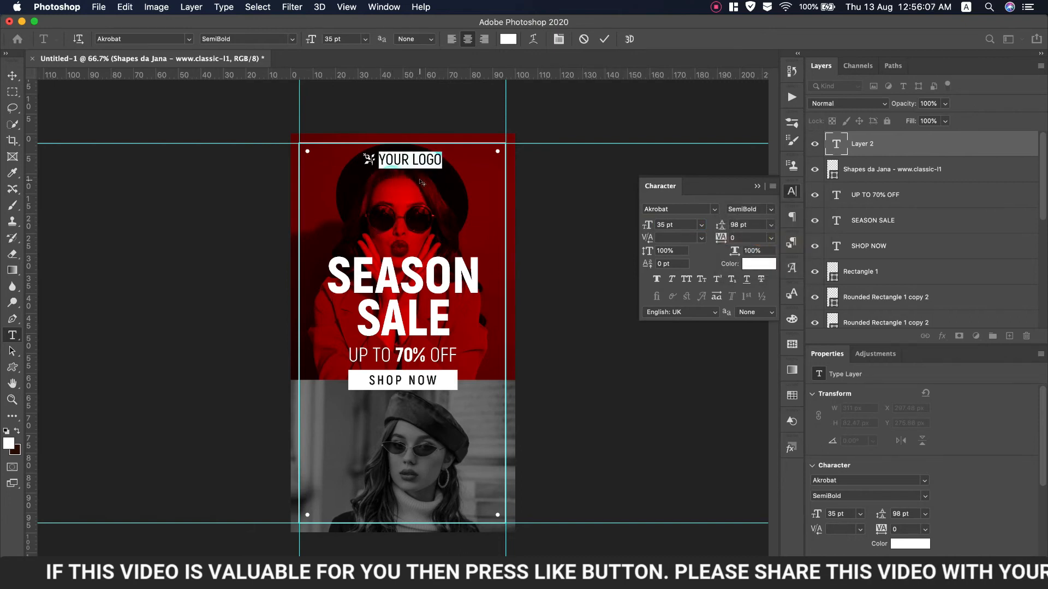
pyautogui.click(604, 40)
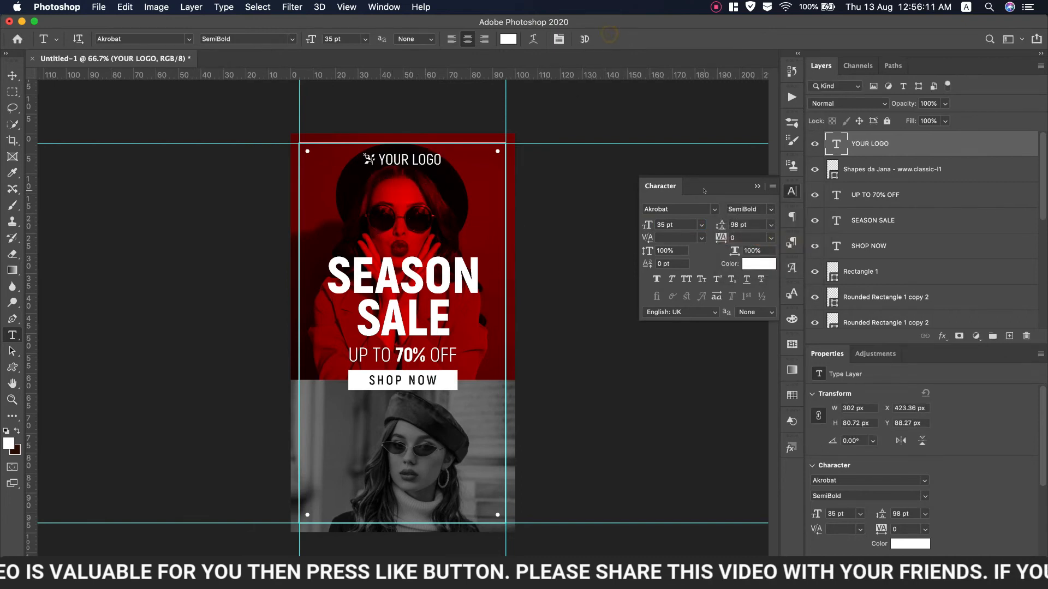
# Move the logo mark and "YOUR LOGO" text together up to the level of the frame's upper corner dots
pyautogui.keyDown('shift'); pyautogui.click(874, 173); pyautogui.keyUp('shift')
pyautogui.press('v')
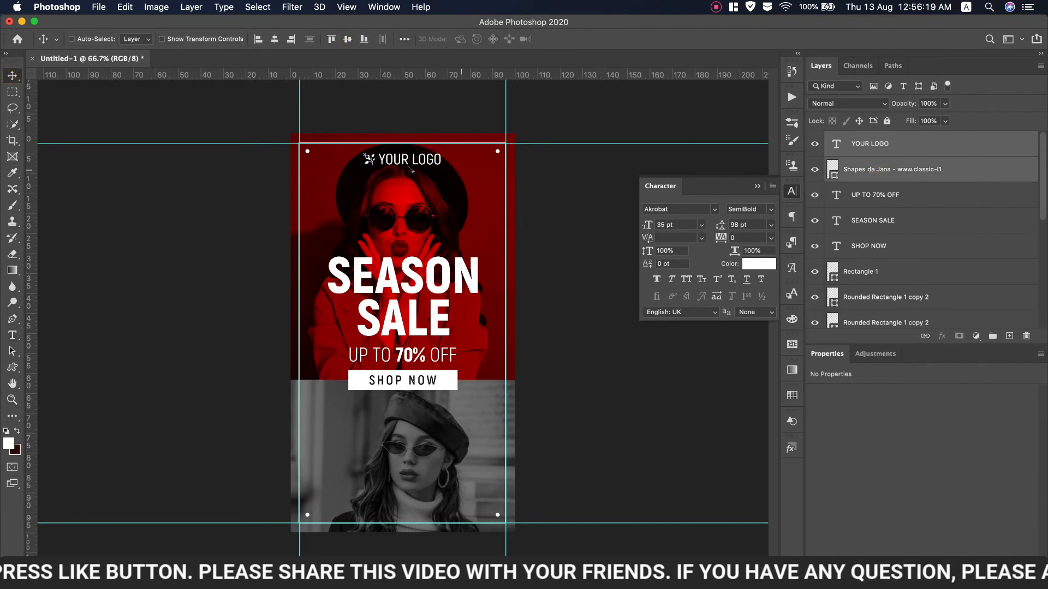
pyautogui.moveTo(401, 164); pyautogui.dragTo(400, 156)
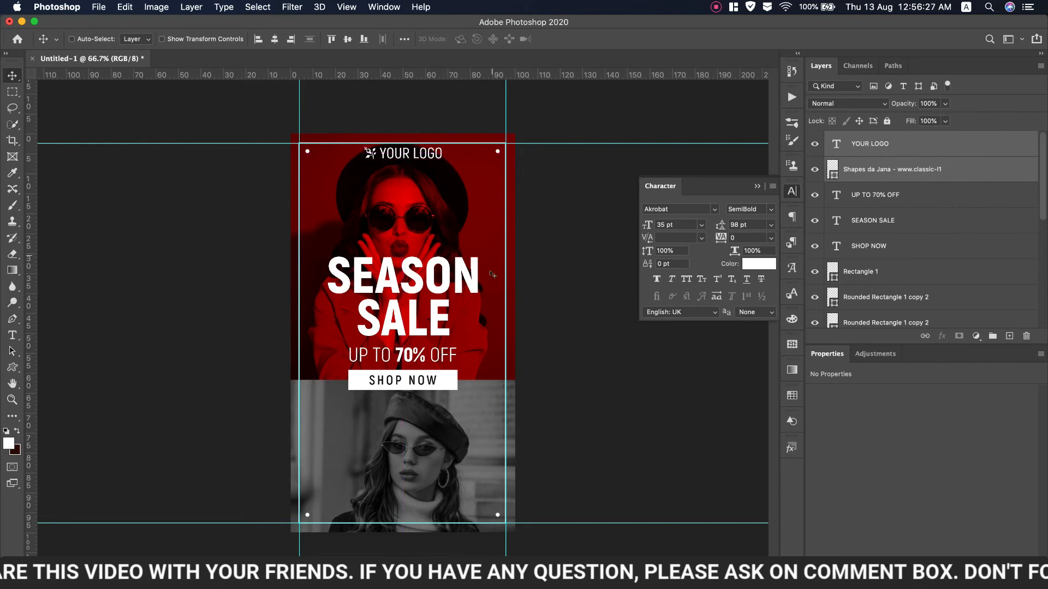
pyautogui.click(908, 143)
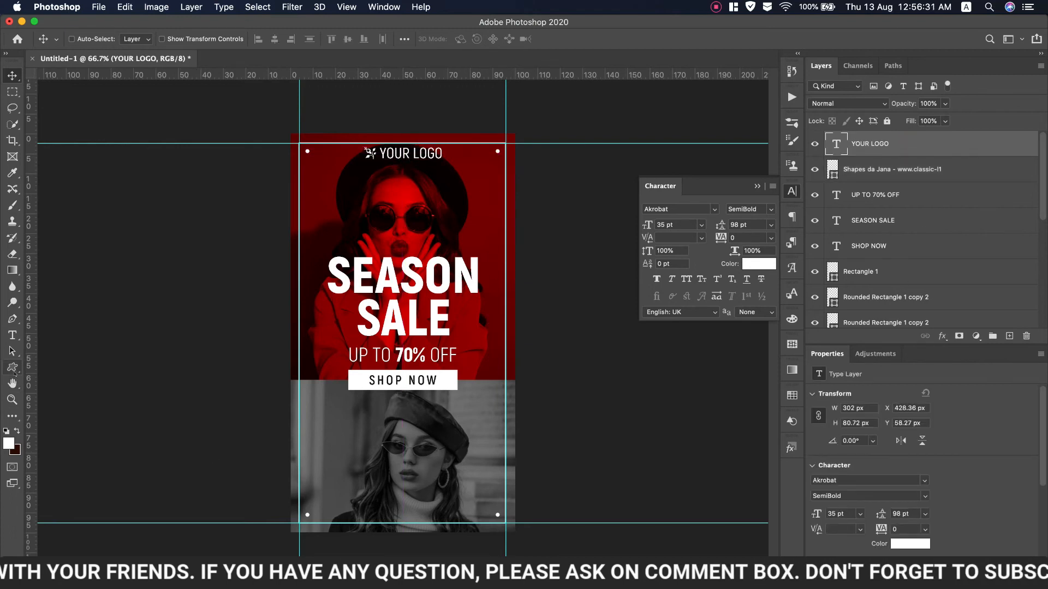
pyautogui.click(12, 335)
pyautogui.click(364, 501)
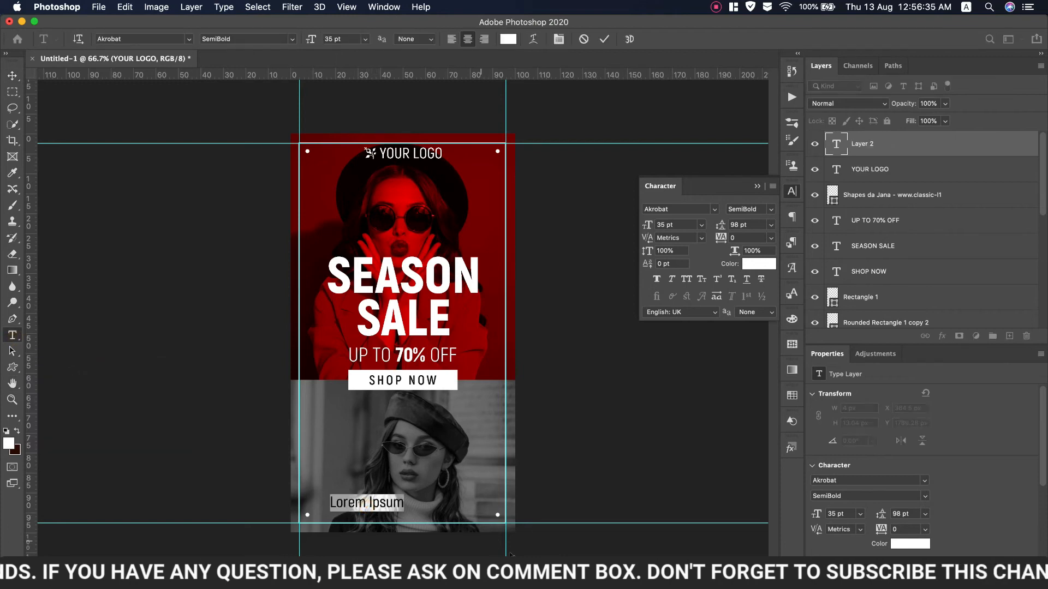
pyautogui.write('www.')
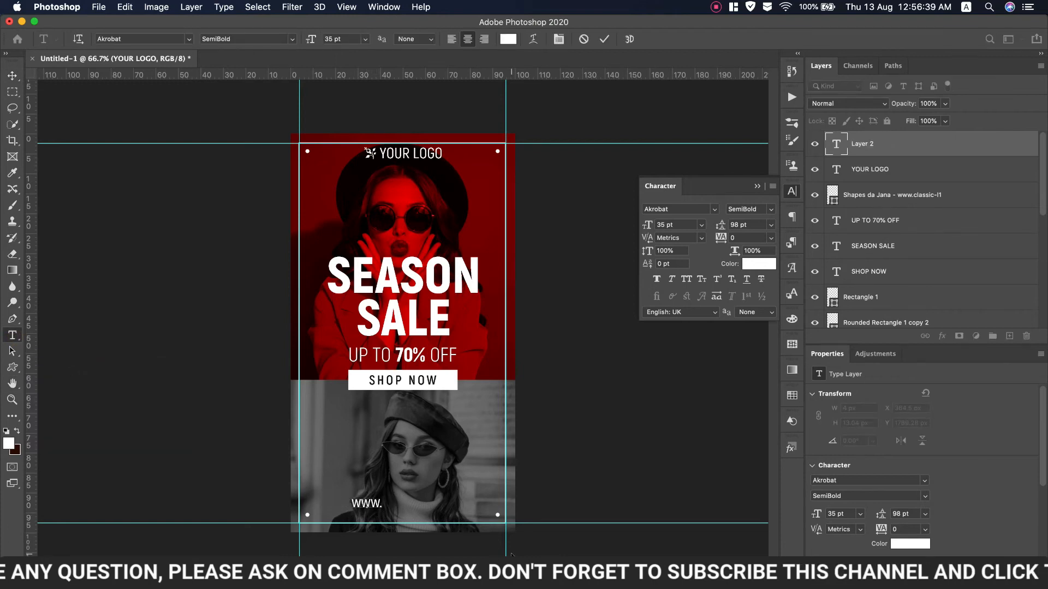
pyautogui.write('we')
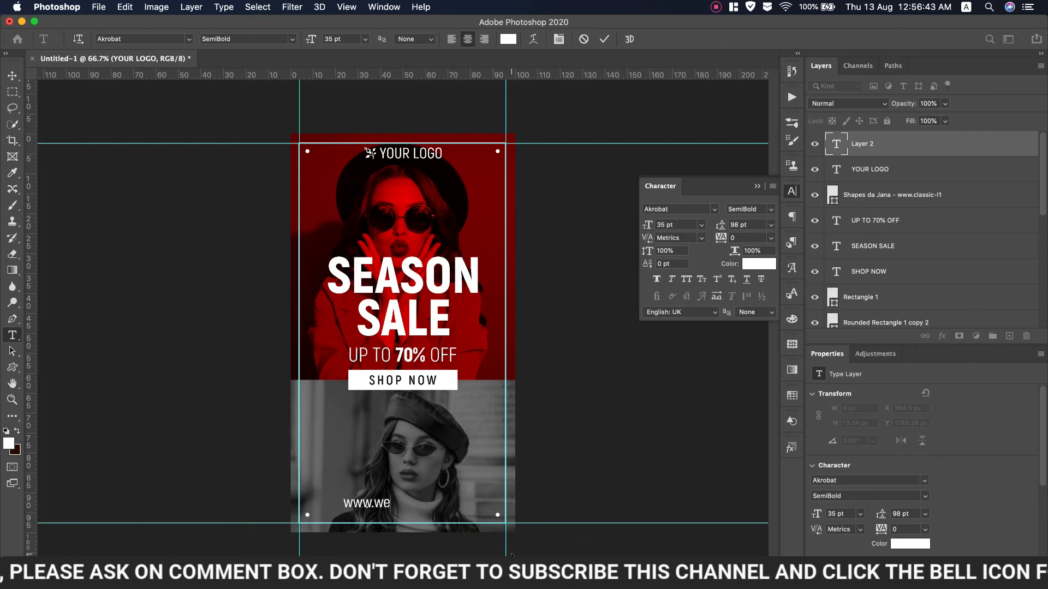
pyautogui.write('bsite.com')
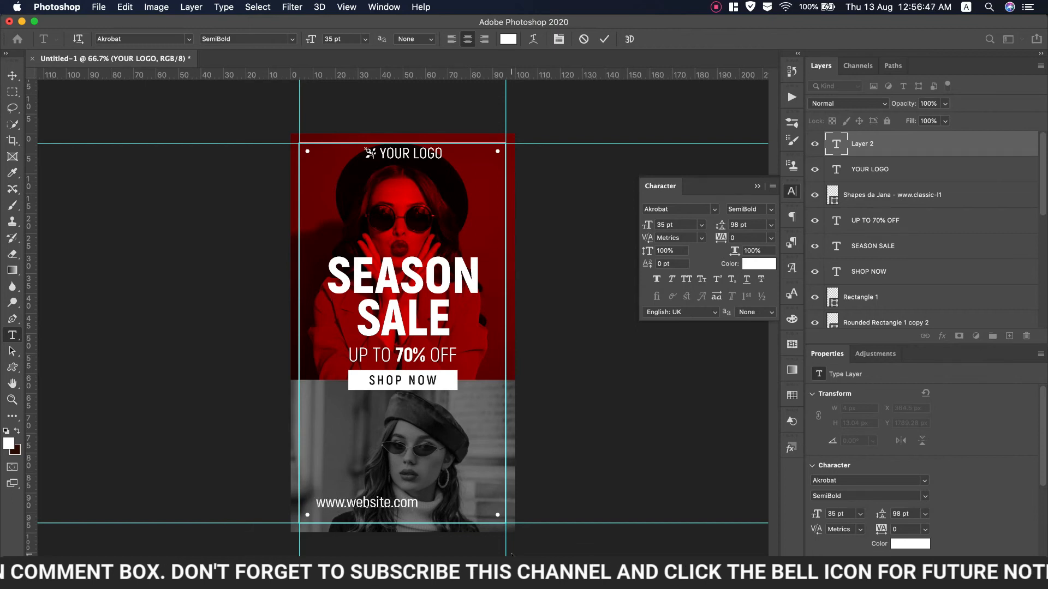
pyautogui.hotkey('ctrl', 'a')
pyautogui.moveTo(647, 226); pyautogui.dragTo(636, 223)
pyautogui.click(768, 209)
pyautogui.click(756, 257)
pyautogui.moveTo(646, 224); pyautogui.dragTo(648, 225)
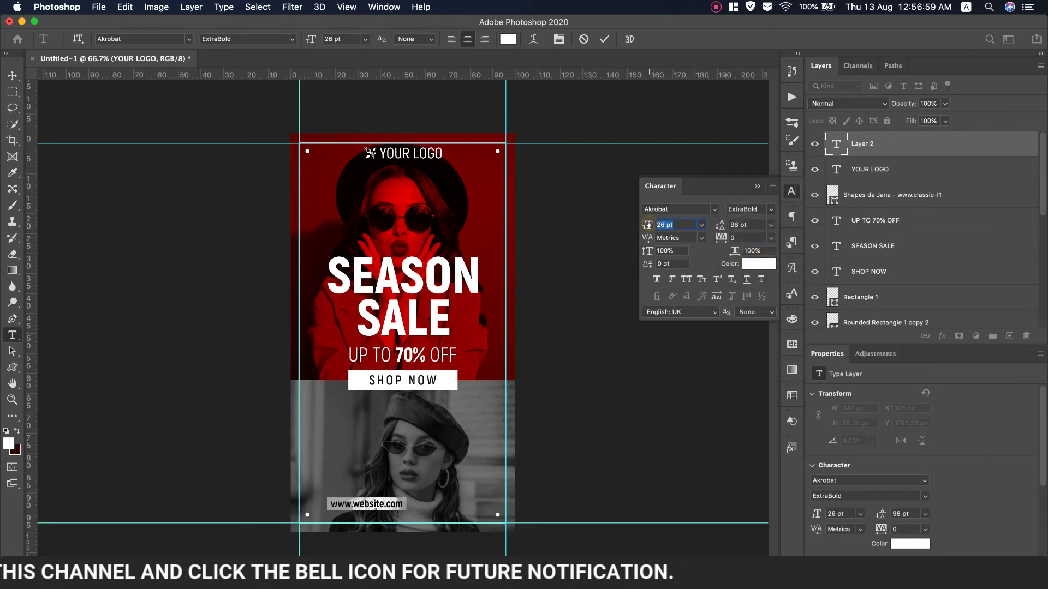
# Move the website text to the horizontal centre of the frame, level with its lower corner dots, and close the character settings
pyautogui.click(15, 77)
pyautogui.moveTo(376, 504); pyautogui.dragTo(401, 514)
pyautogui.moveTo(476, 531); pyautogui.dragTo(475, 531)
pyautogui.click(758, 186)
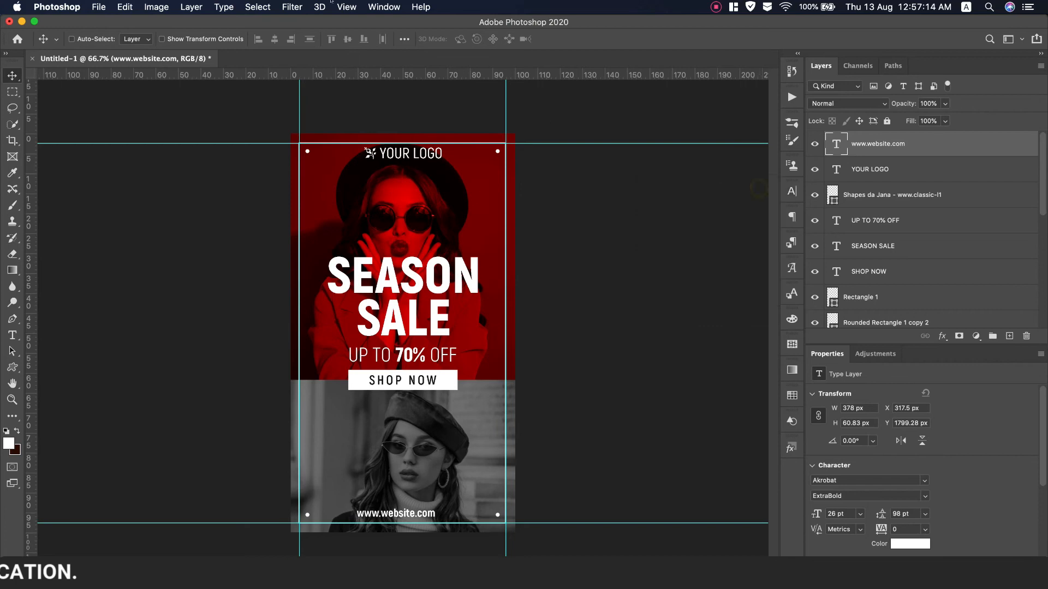
# Clear all guides from the document
pyautogui.click(264, 7)
pyautogui.moveTo(347, 6)
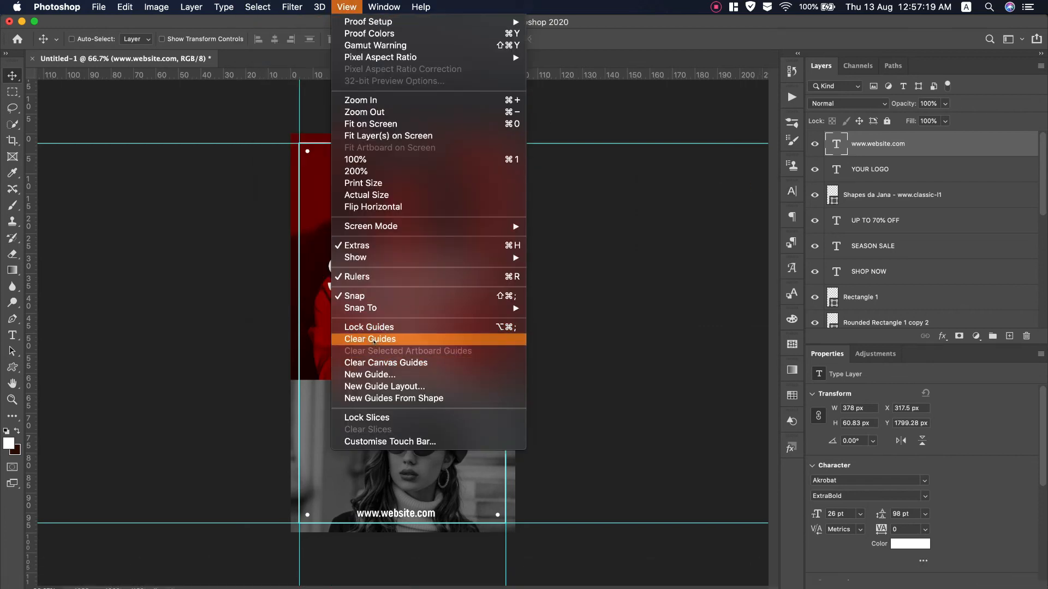
pyautogui.click(374, 339)
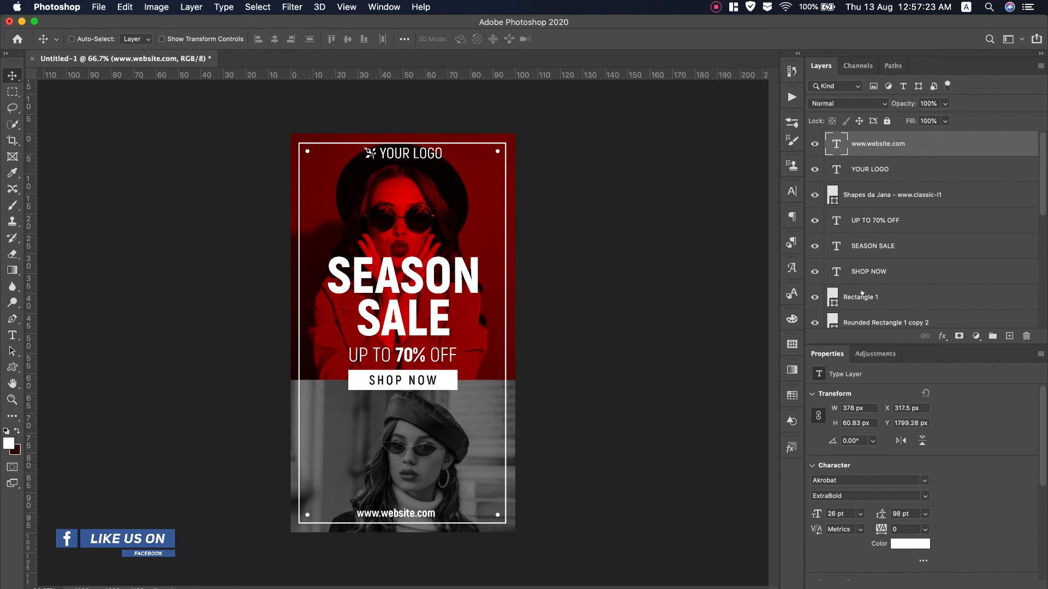
# Group the "YOUR LOGO" text and the logo mark shape layers and name the group "Logo"
pyautogui.click(926, 173)
pyautogui.keyDown('shift'); pyautogui.click(959, 195); pyautogui.keyUp('shift')
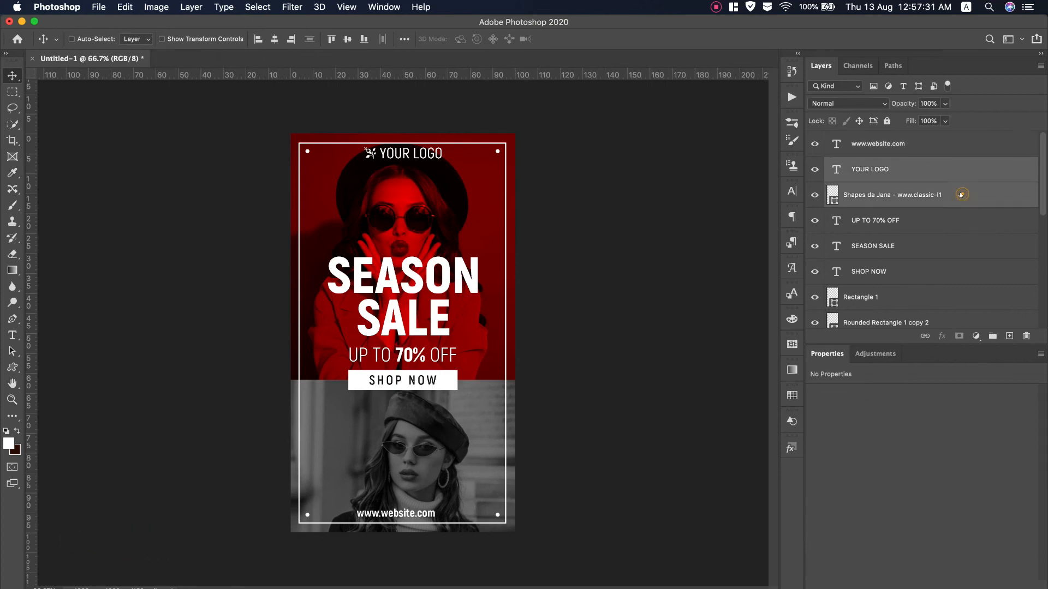
pyautogui.press('super+g')
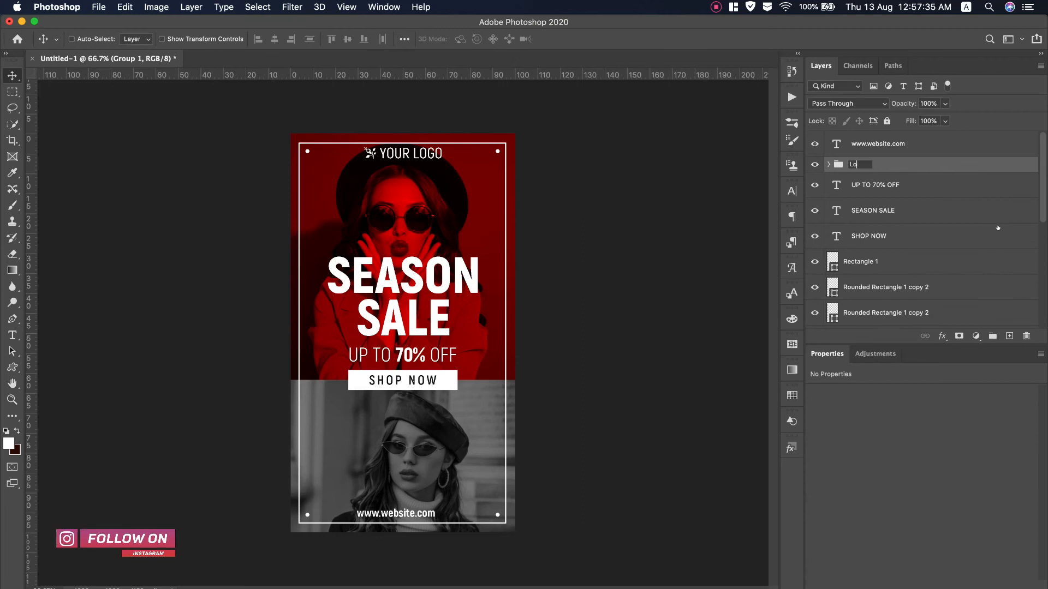
pyautogui.write('Logo')
pyautogui.press('Return')
# Move the website text layer below the Logo group, then group it with the other three text layers as "Text"
pyautogui.moveTo(895, 144); pyautogui.dragTo(899, 175)
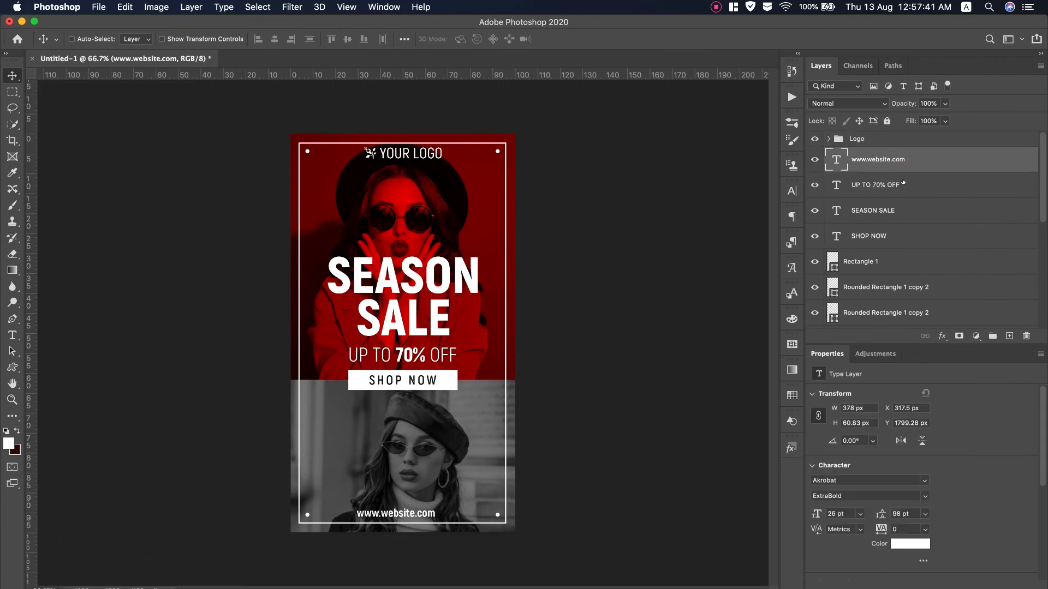
pyautogui.keyDown('shift'); pyautogui.click(895, 237); pyautogui.keyUp('shift')
pyautogui.press('super+g')
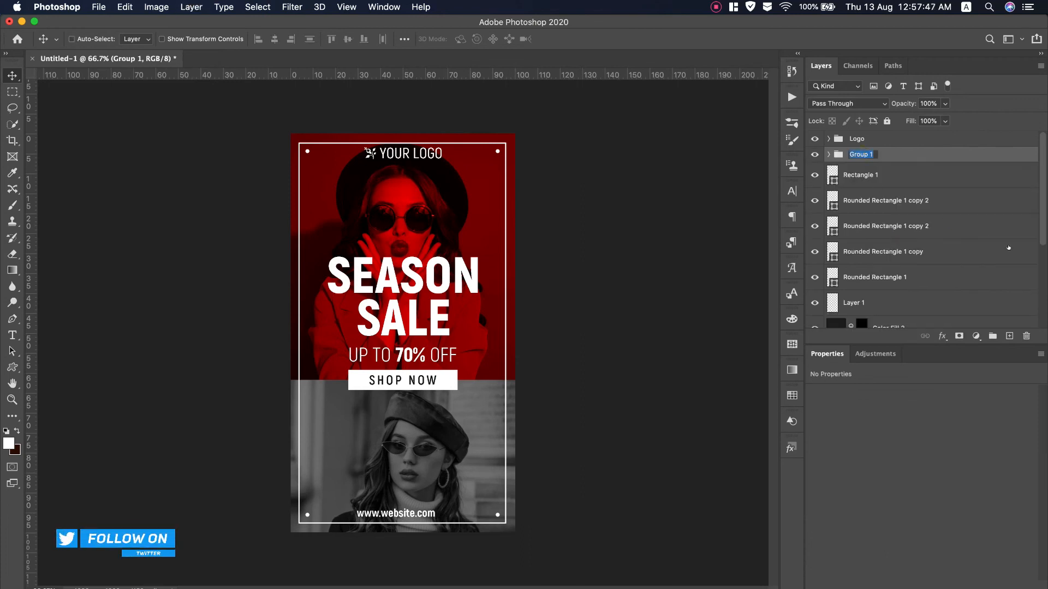
pyautogui.press('Return')
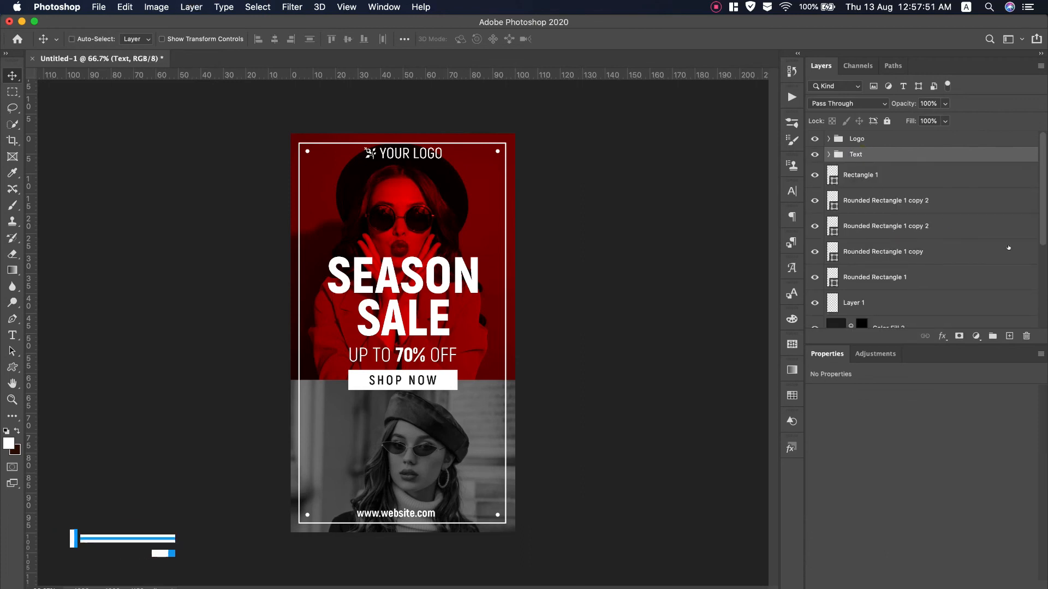
# Take the "SHOP NOW" layer out of the Text group and group it with Rectangle 1 as "Shop Now"
pyautogui.click(867, 175)
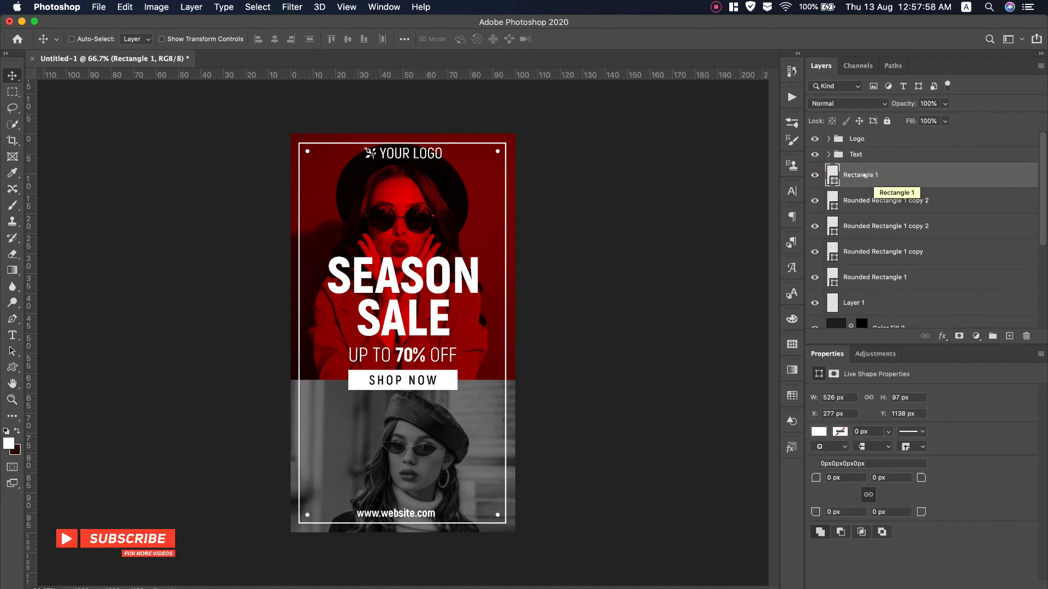
pyautogui.click(828, 154)
pyautogui.click(886, 251)
pyautogui.moveTo(886, 251); pyautogui.dragTo(895, 280)
pyautogui.keyDown('shift'); pyautogui.click(895, 280); pyautogui.keyUp('shift')
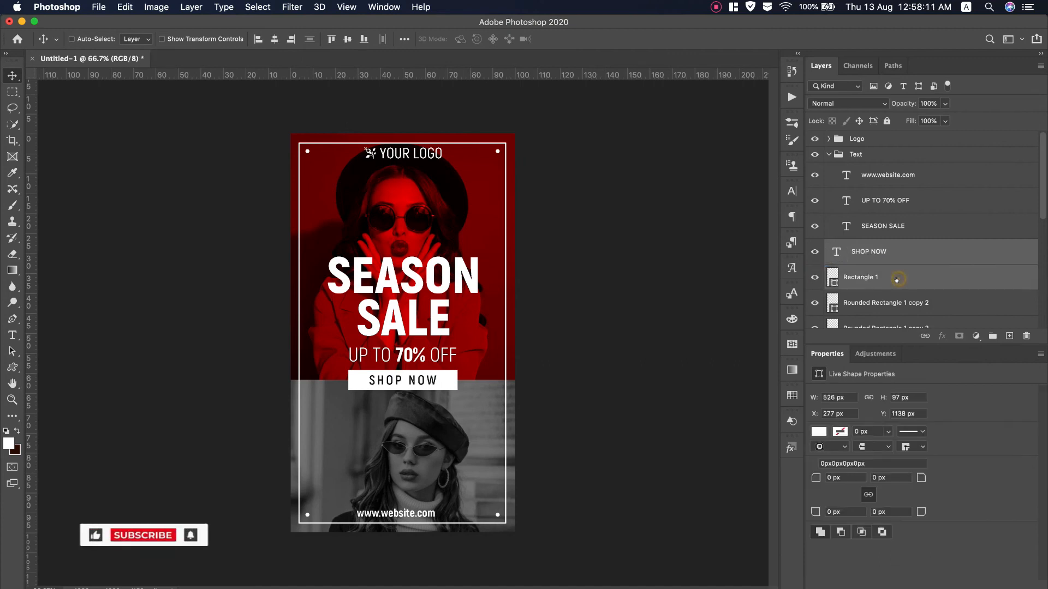
pyautogui.press('super+g')
pyautogui.write('S')
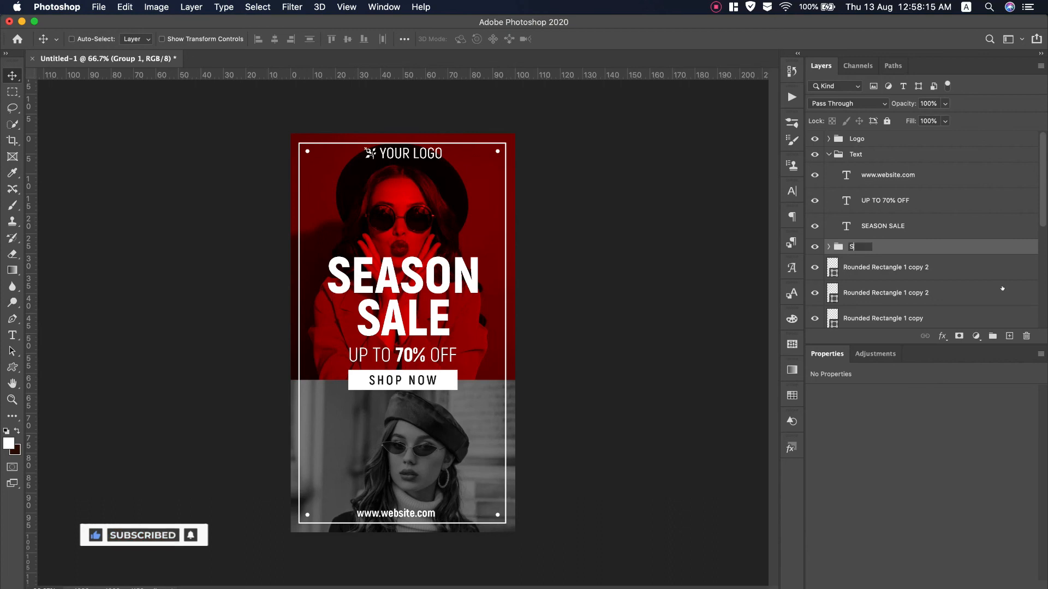
pyautogui.press('Return')
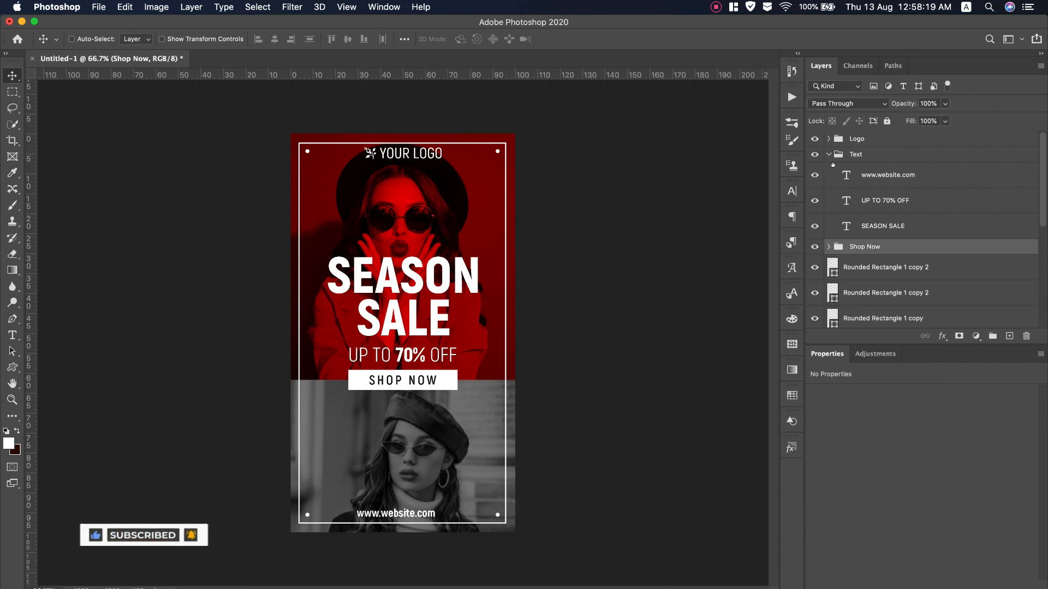
pyautogui.click(829, 155)
# Group the four corner dot layers and the frame outline on Layer 1 as "Frame"
pyautogui.scroll(-2, 927, 227)
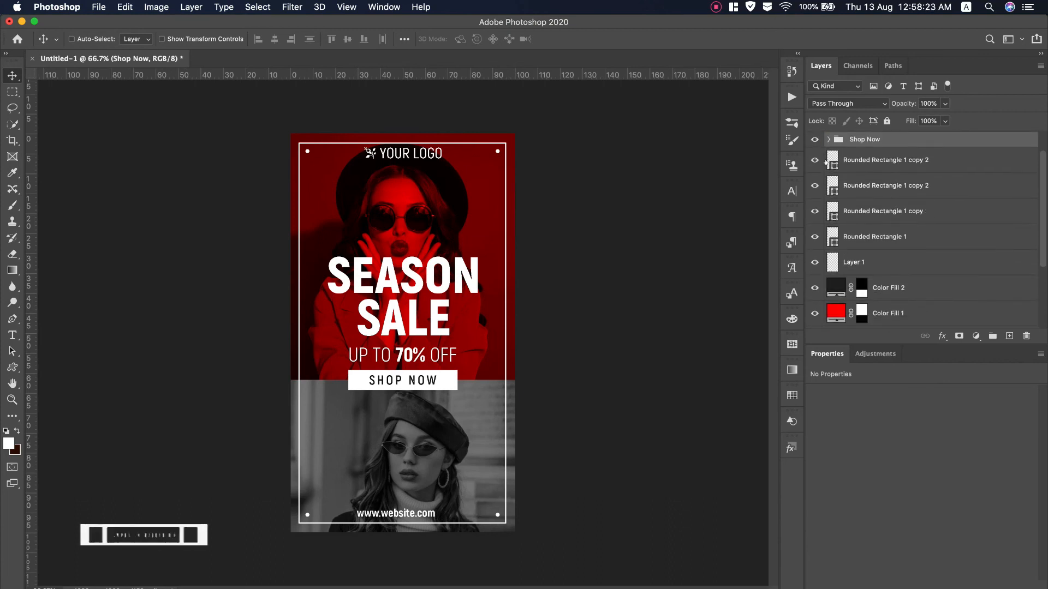
pyautogui.click(870, 163)
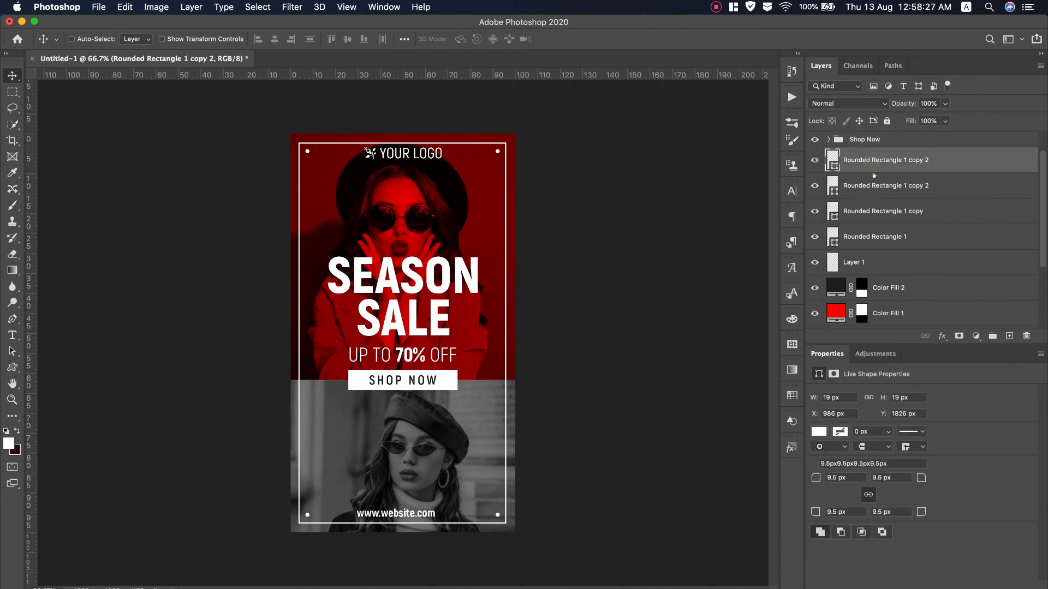
pyautogui.keyDown('shift'); pyautogui.click(868, 262); pyautogui.keyUp('shift')
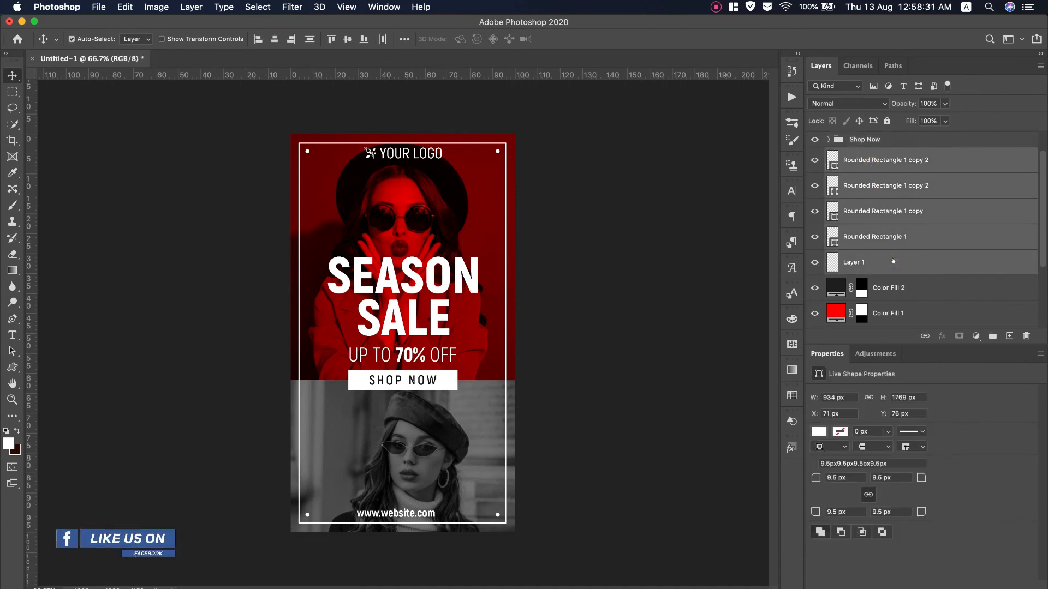
pyautogui.press('super+g')
pyautogui.write('Frame')
pyautogui.press('Return')
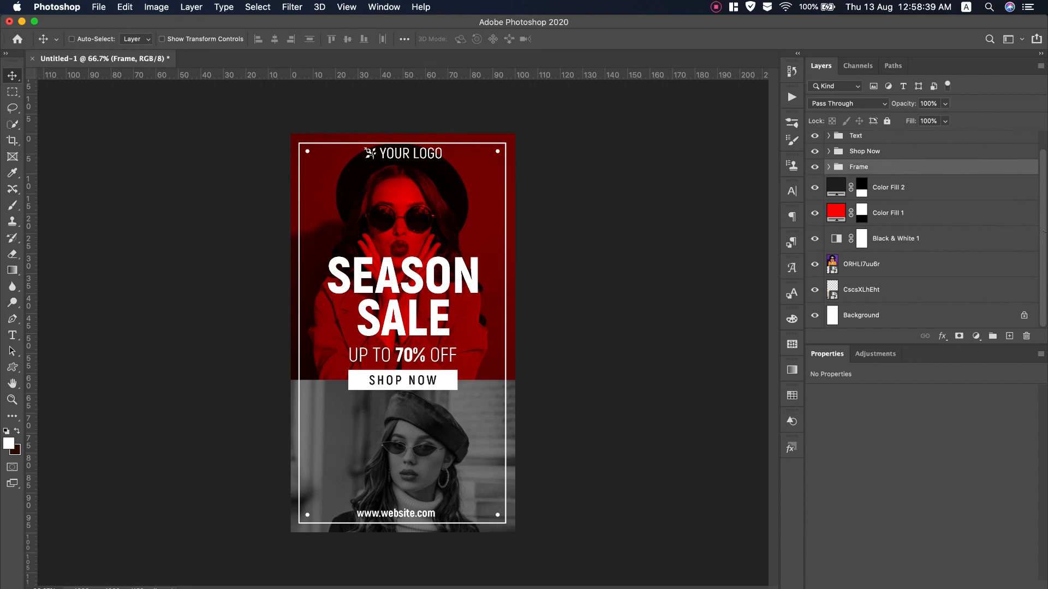
# Group the two color fills, the Black & White adjustment and both photo layers as "Background"
pyautogui.click(920, 188)
pyautogui.keyDown('shift'); pyautogui.click(923, 289); pyautogui.keyUp('shift')
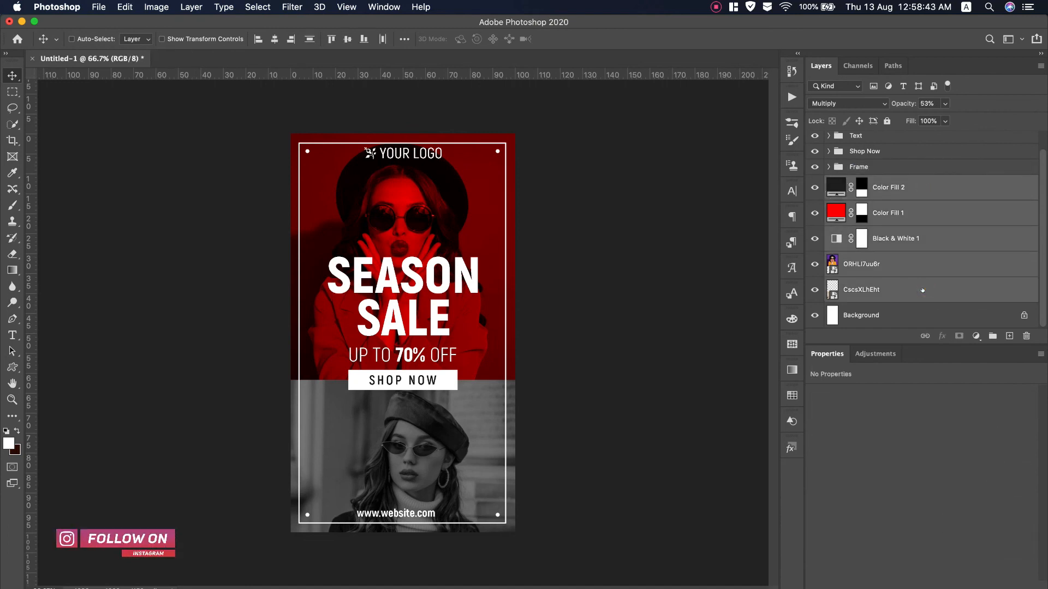
pyautogui.press('super+g')
pyautogui.write('Background')
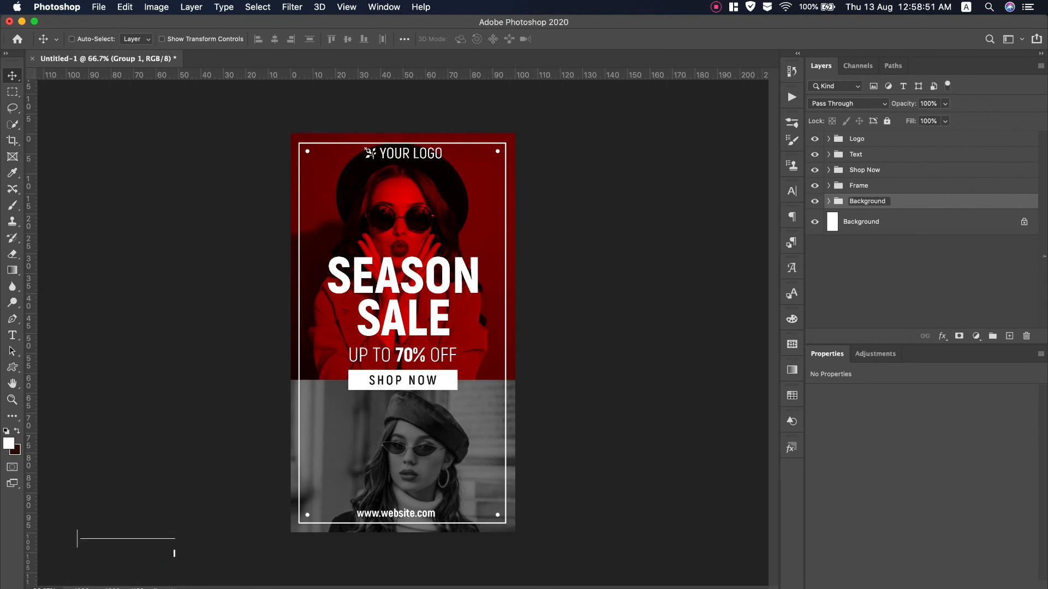
pyautogui.press('Return')
# Save the document as "Season Sale Final.psd" in Photoshop format with layers and Maximize Compatibility enabled
pyautogui.click(95, 7)
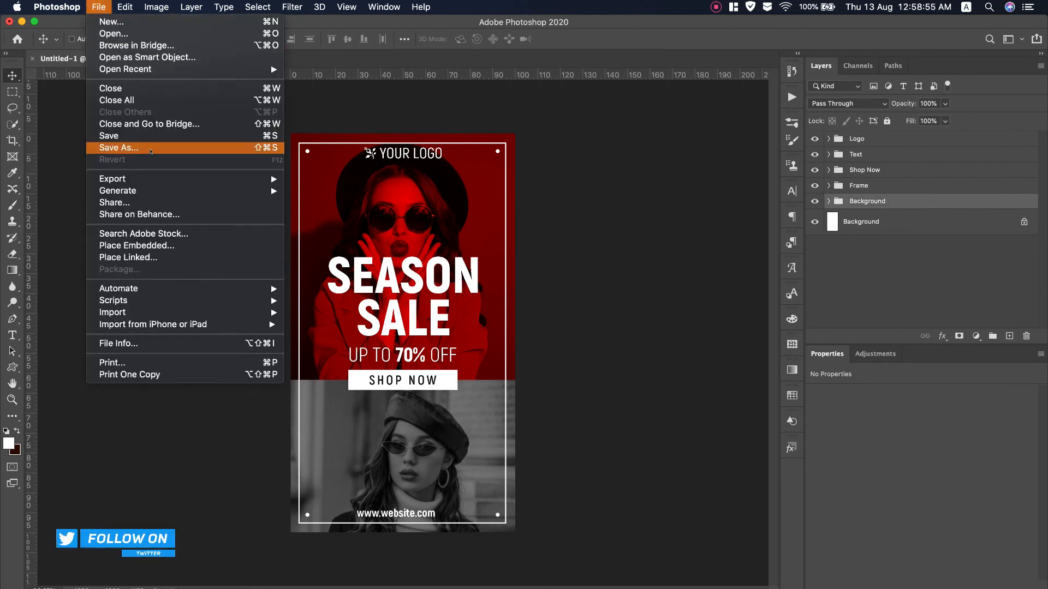
pyautogui.click(109, 151)
pyautogui.click(567, 197)
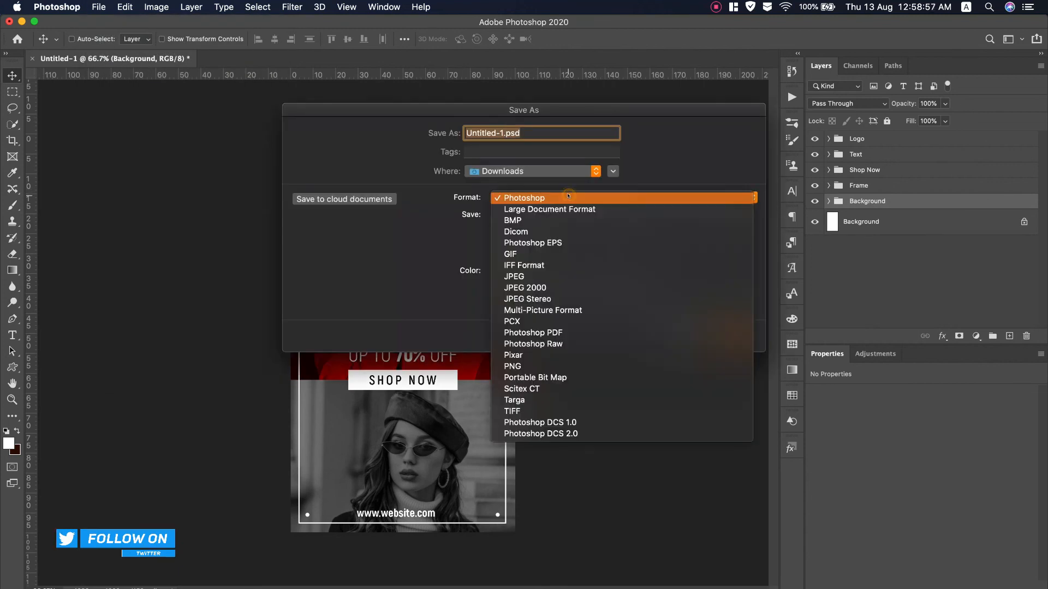
pyautogui.click(502, 133)
pyautogui.press('super+shift+Left')
pyautogui.write('Season Sale Final')
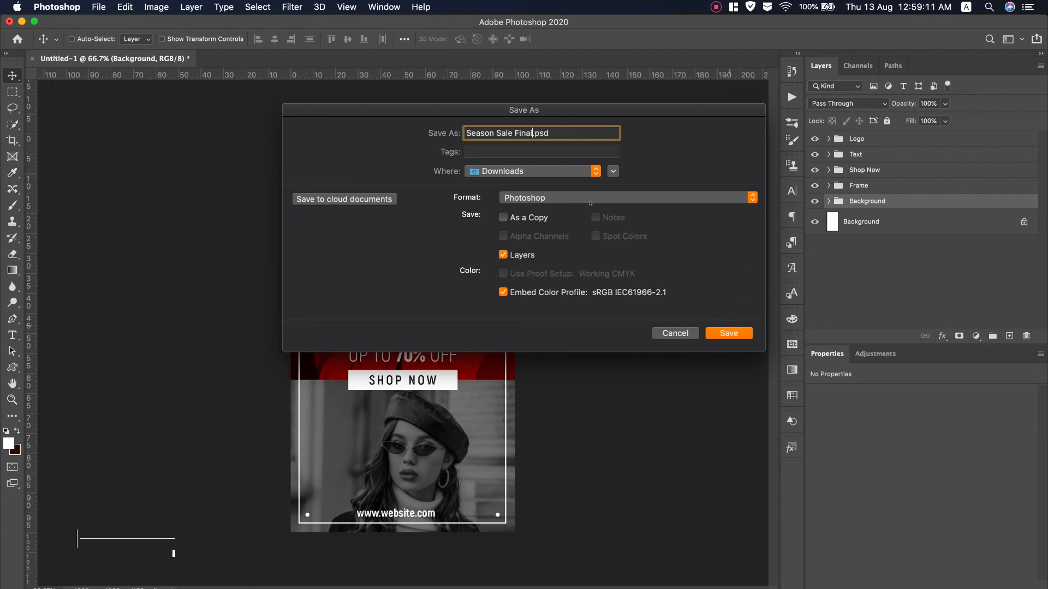
pyautogui.click(532, 171)
pyautogui.click(502, 349)
pyautogui.click(729, 333)
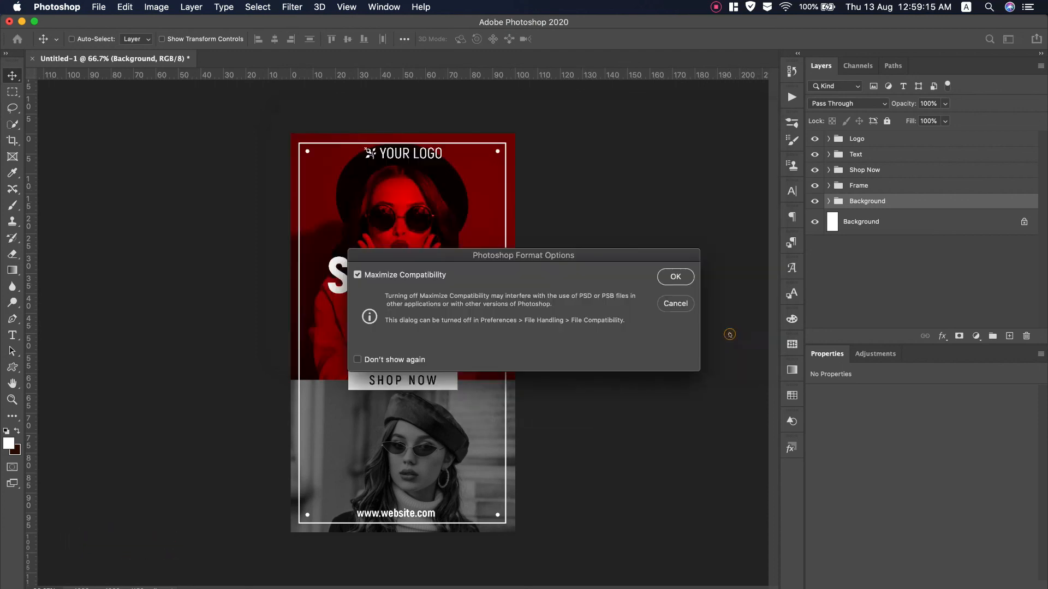
pyautogui.click(674, 277)
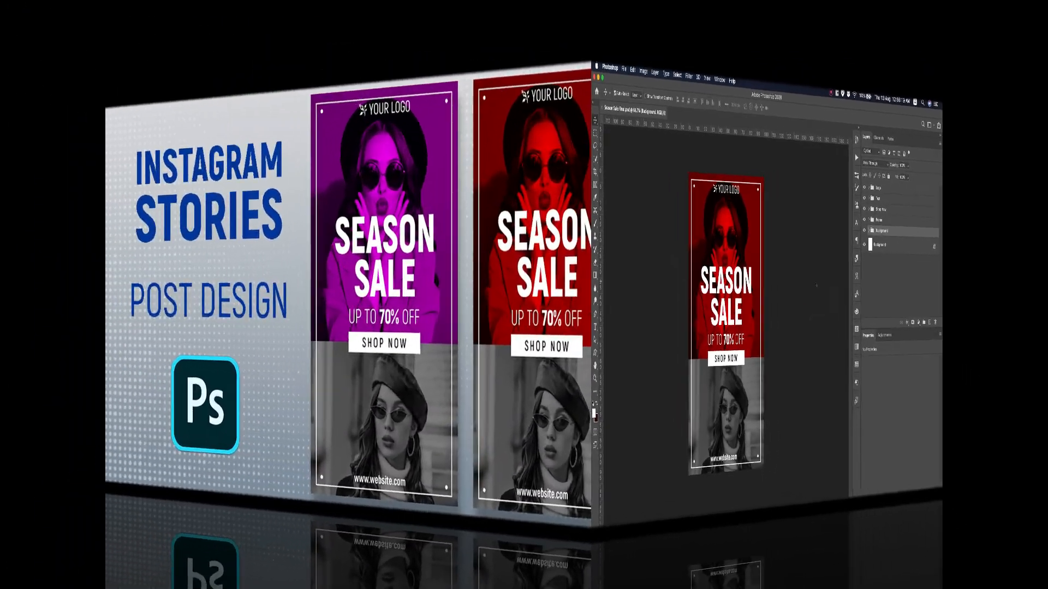